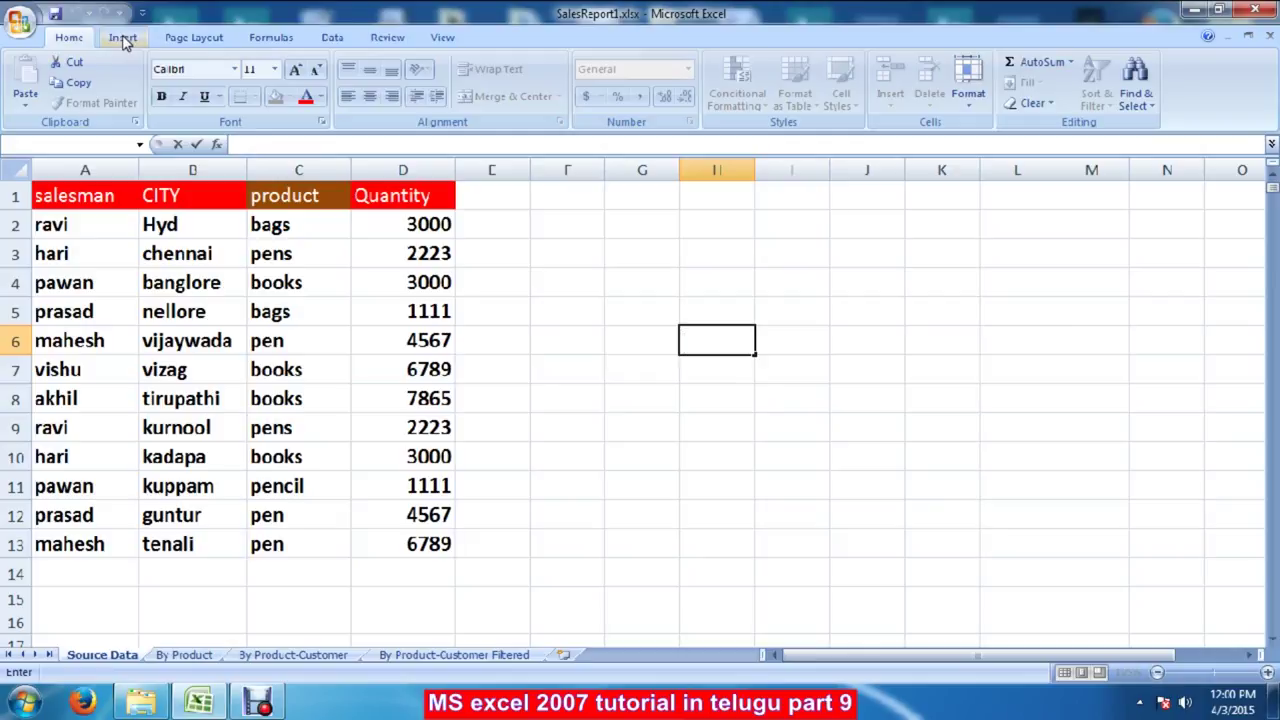
# Step: Select the sales data in A1:D13 on the Source Data sheet, including the header row
pyautogui.click(123, 38)
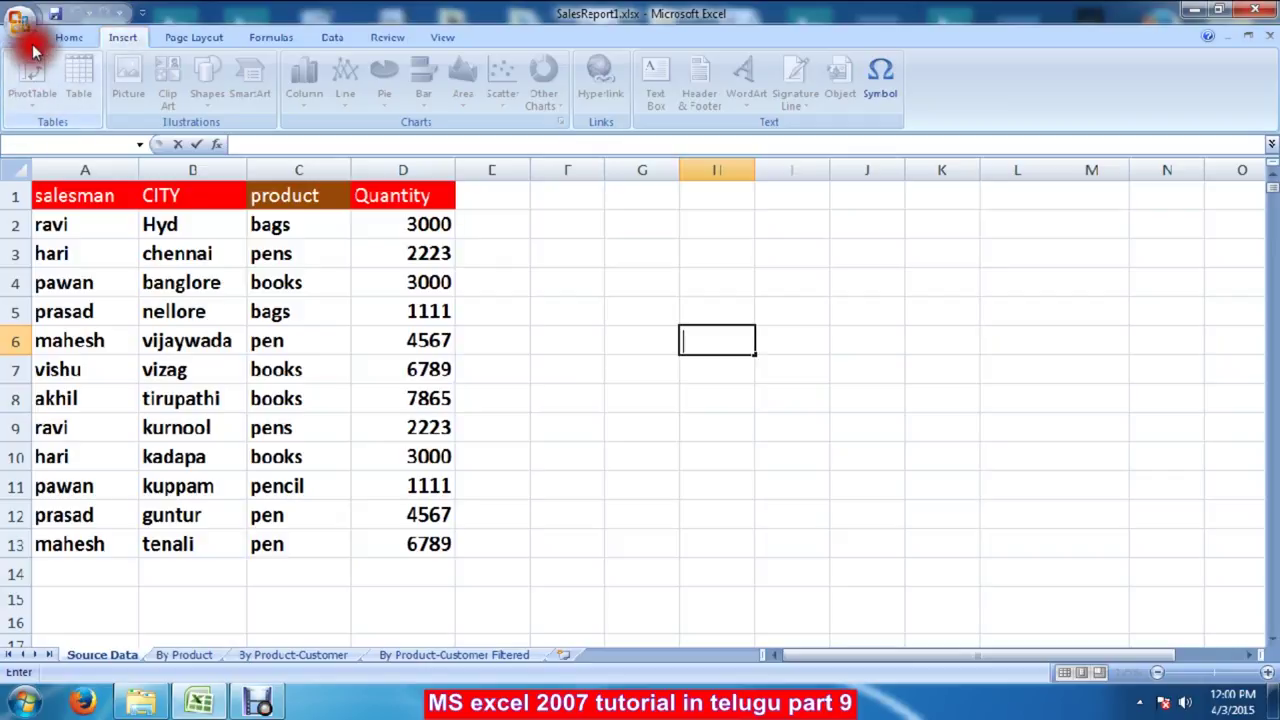
pyautogui.doubleClick(588, 341)
pyautogui.click(63, 193)
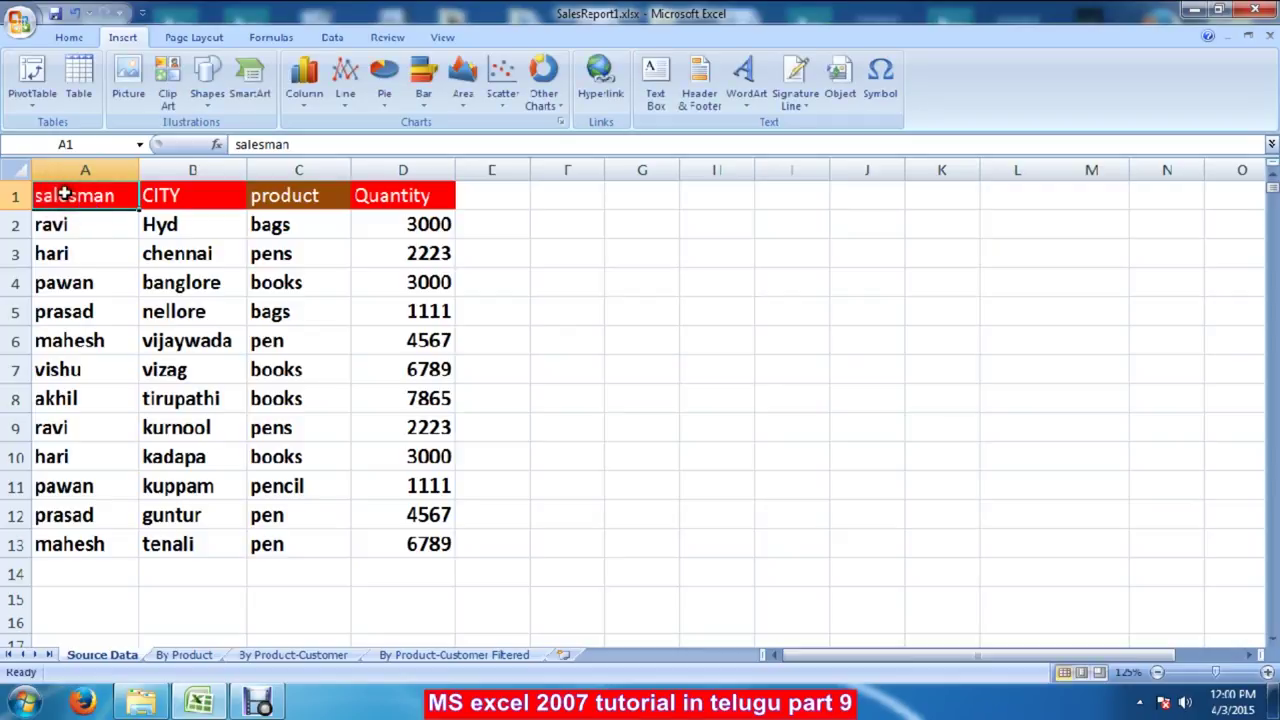
pyautogui.hotkey('shift', 'Down')
pyautogui.hotkey('shift', 'Down')
pyautogui.hotkey('shift', 'Down')
pyautogui.hotkey('shift', 'Down')
pyautogui.hotkey('shift', 'Down')
pyautogui.hotkey('shift', 'Down')
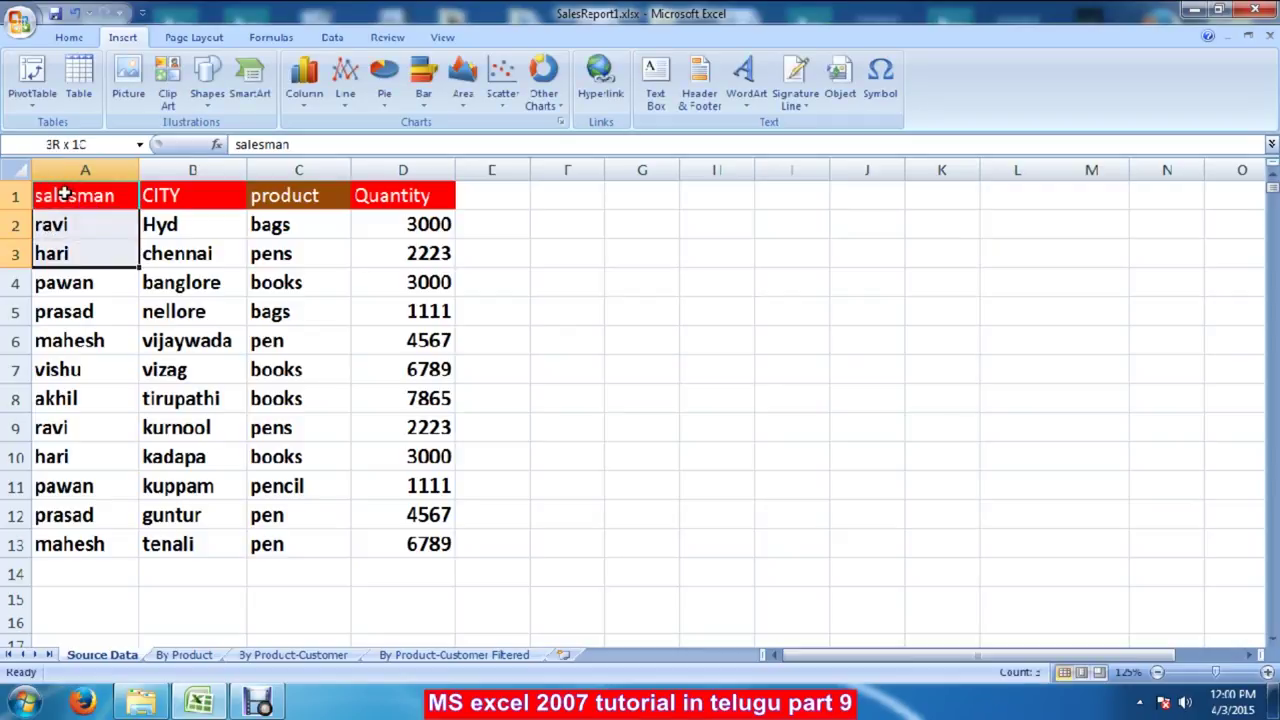
pyautogui.hotkey('shift', 'Down')
pyautogui.hotkey('shift', 'Down')
pyautogui.hotkey('shift', 'Down')
pyautogui.hotkey('shift', 'Down')
pyautogui.hotkey('shift', 'Down')
pyautogui.hotkey('shift', 'Down')
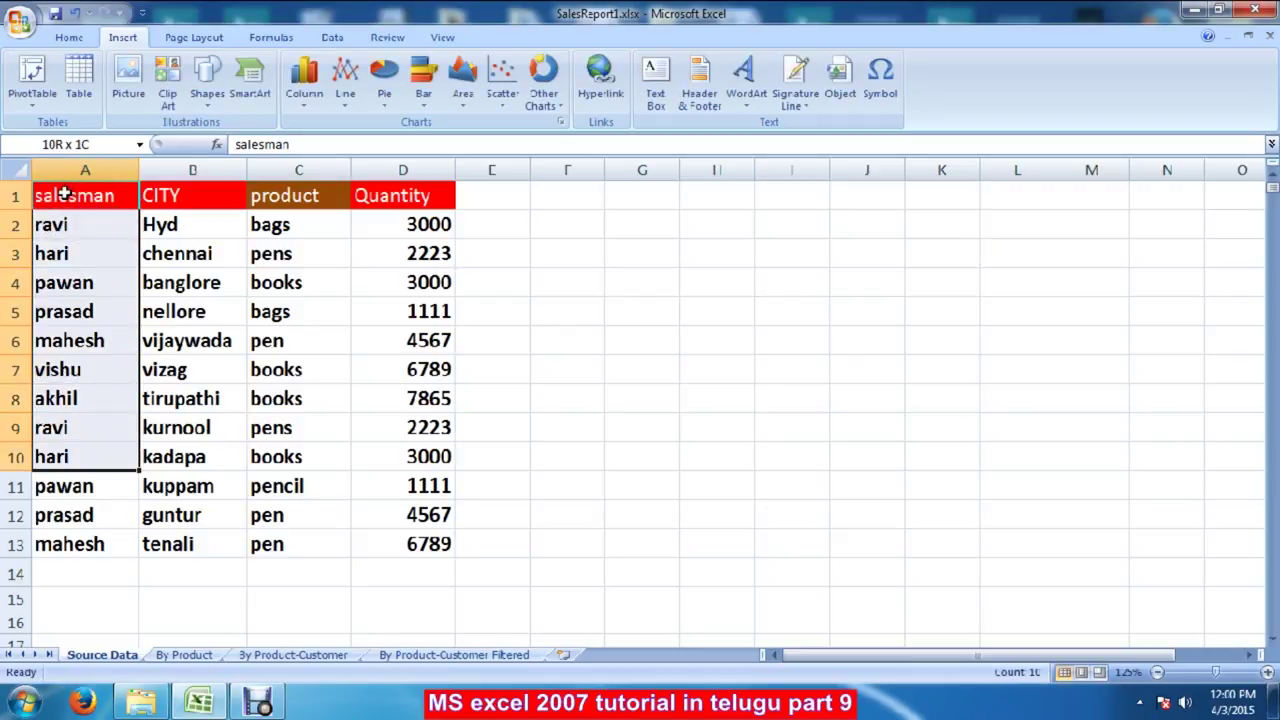
pyautogui.hotkey('shift', 'Right')
pyautogui.hotkey('shift', 'Right')
pyautogui.hotkey('shift', 'Right')
pyautogui.hotkey('shift', 'Right')
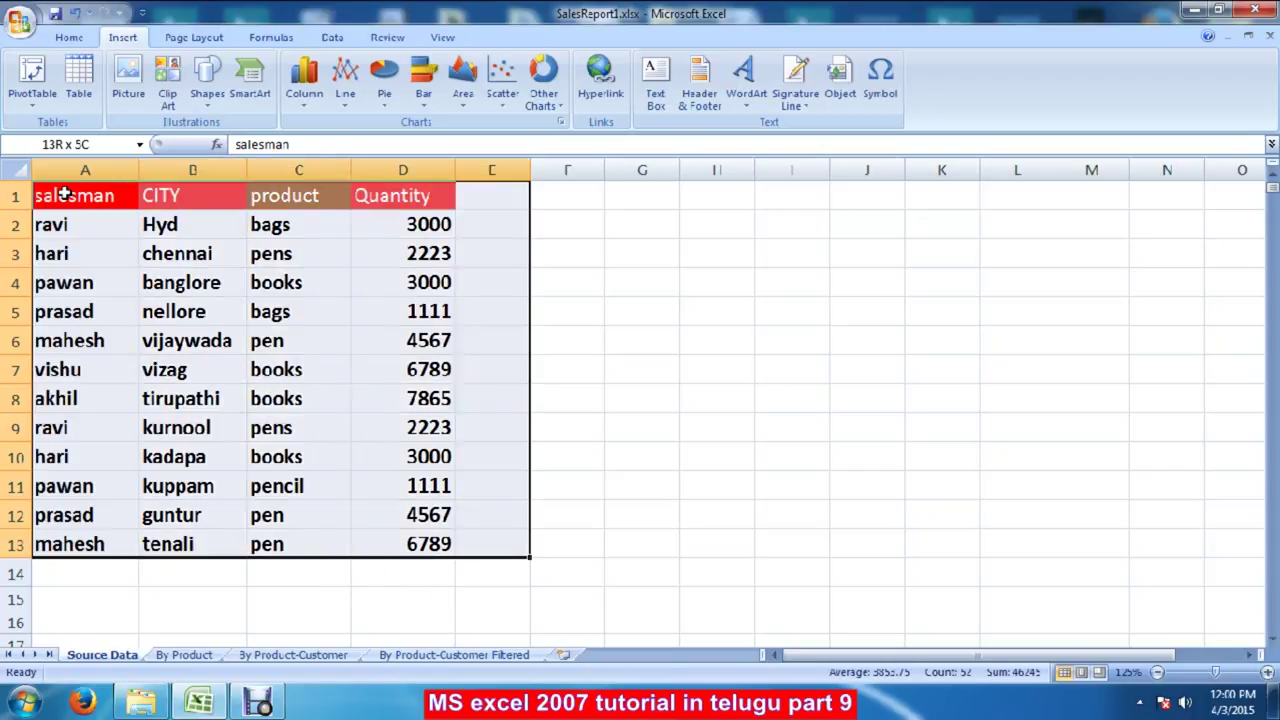
pyautogui.hotkey('shift', 'Left')
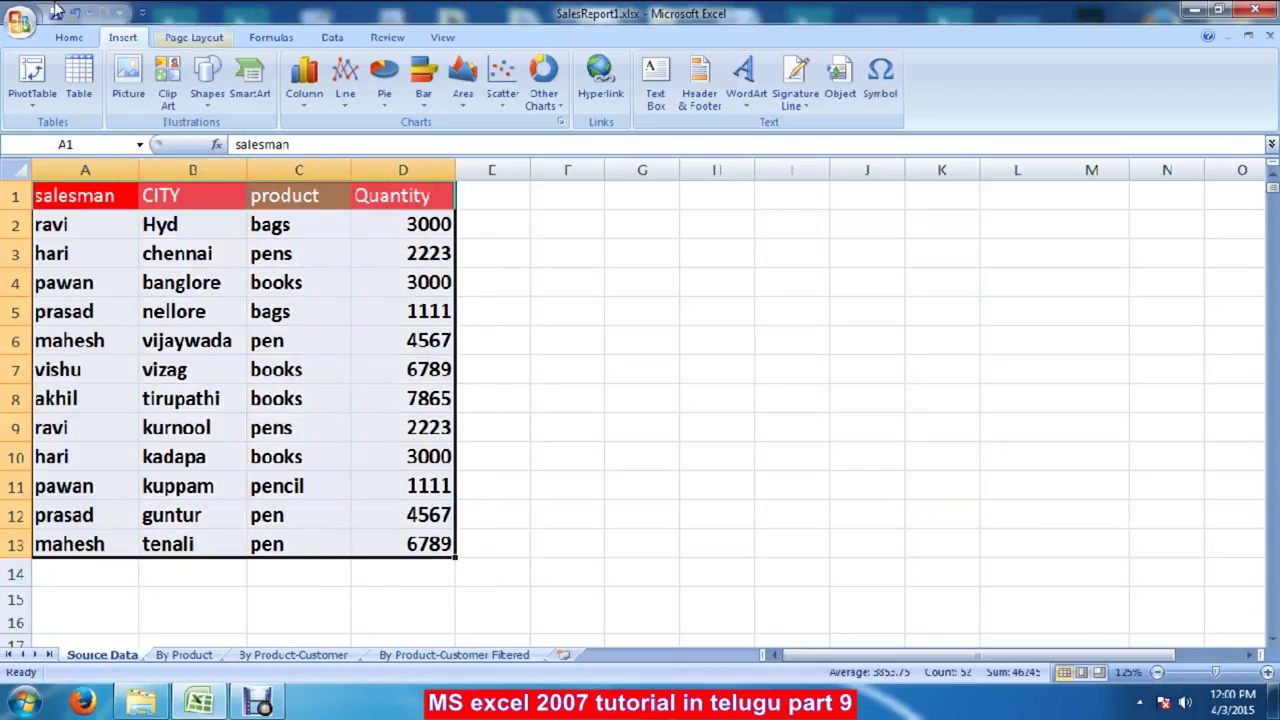
# Step: Create a PivotTable from the selected range A1:D13 on a new worksheet
pyautogui.click(31, 85)
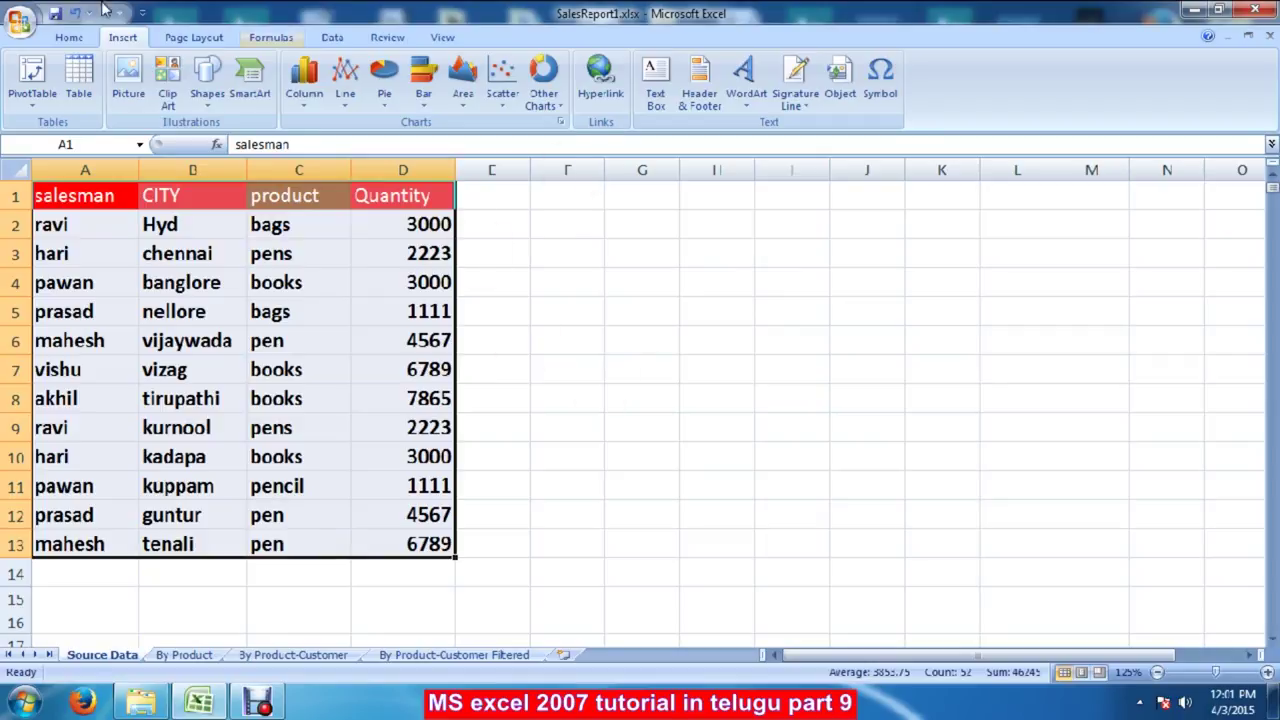
pyautogui.click(33, 75)
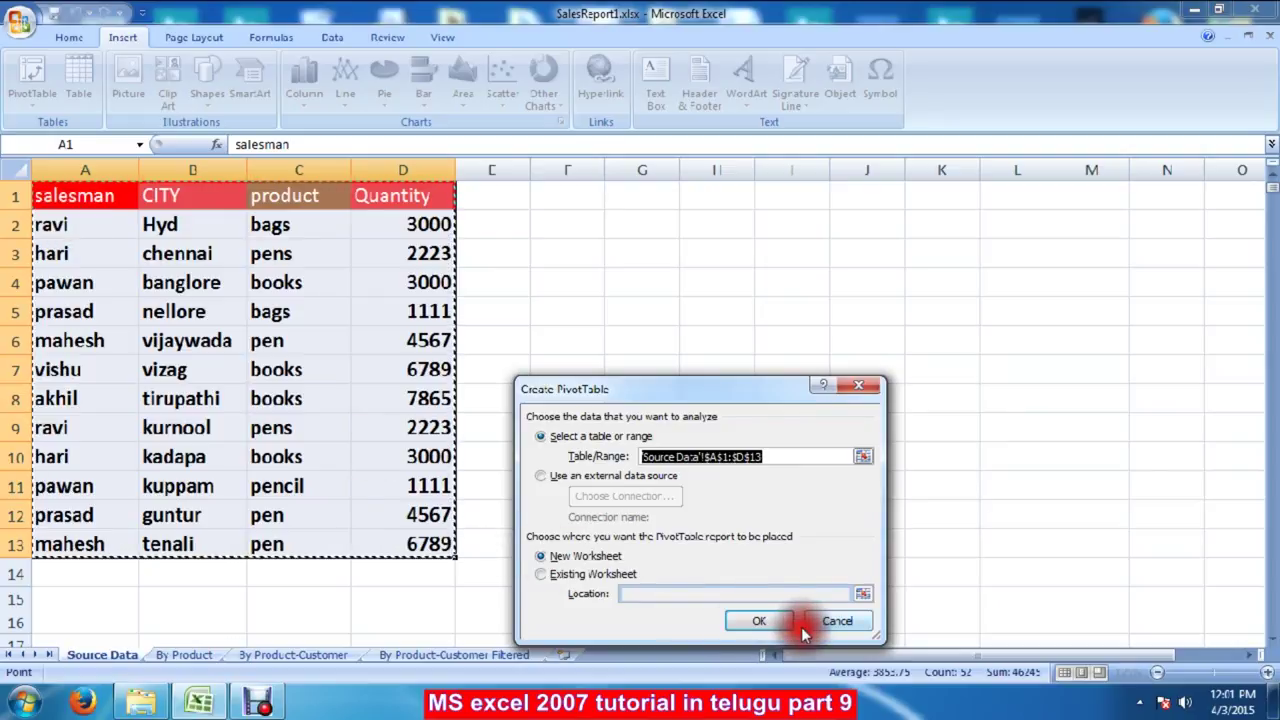
pyautogui.click(759, 622)
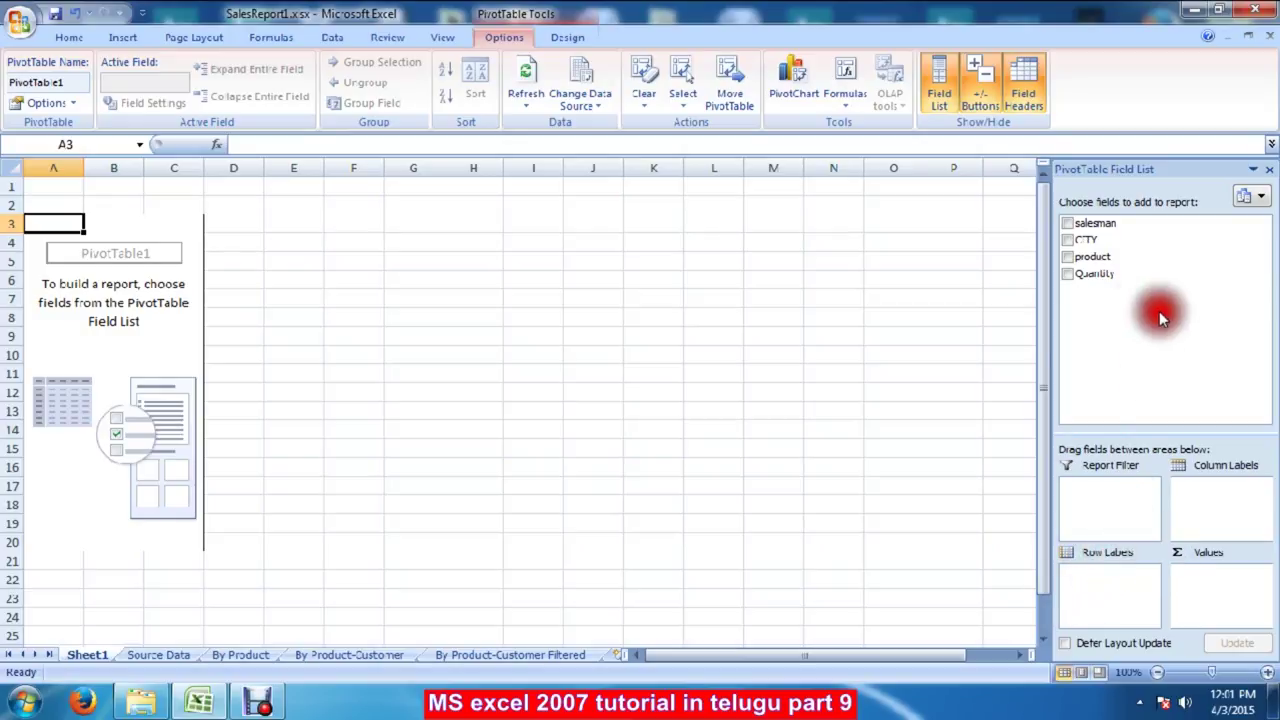
# Step: Add salesman as the row labels and the sum of Quantity as the values of the PivotTable
pyautogui.moveTo(1090, 238); pyautogui.dragTo(1057, 213)
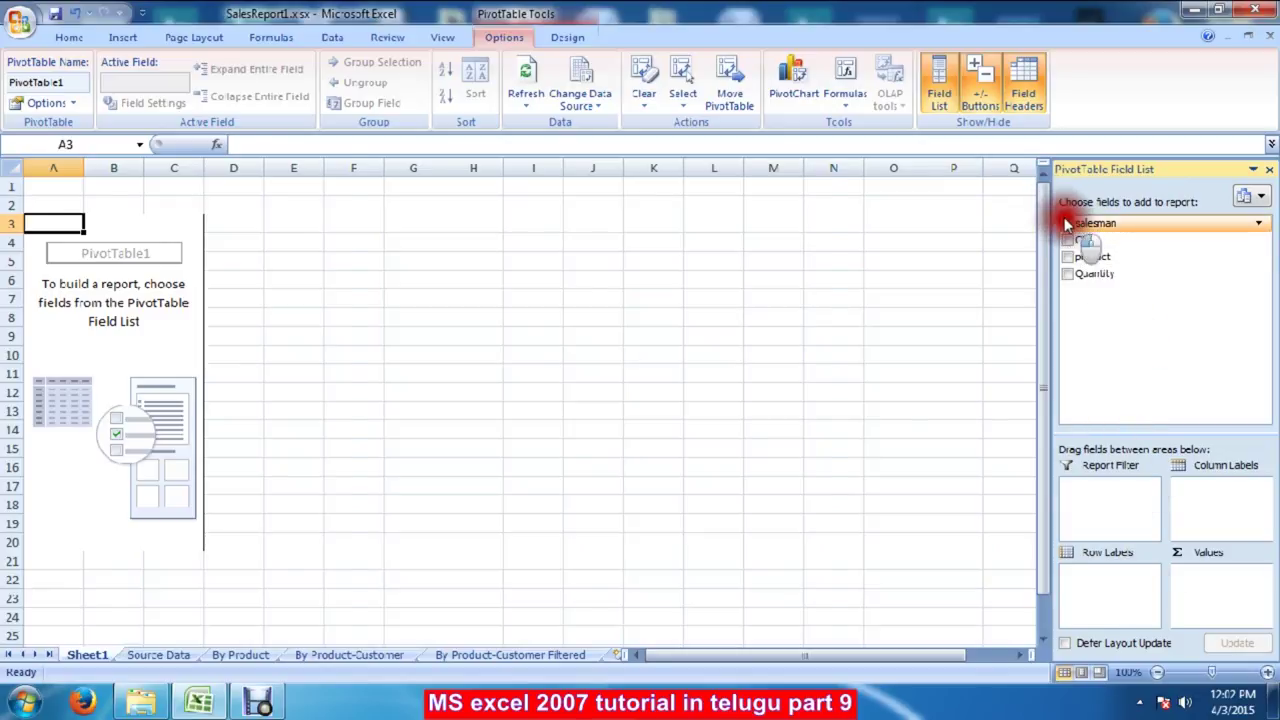
pyautogui.click(1067, 223)
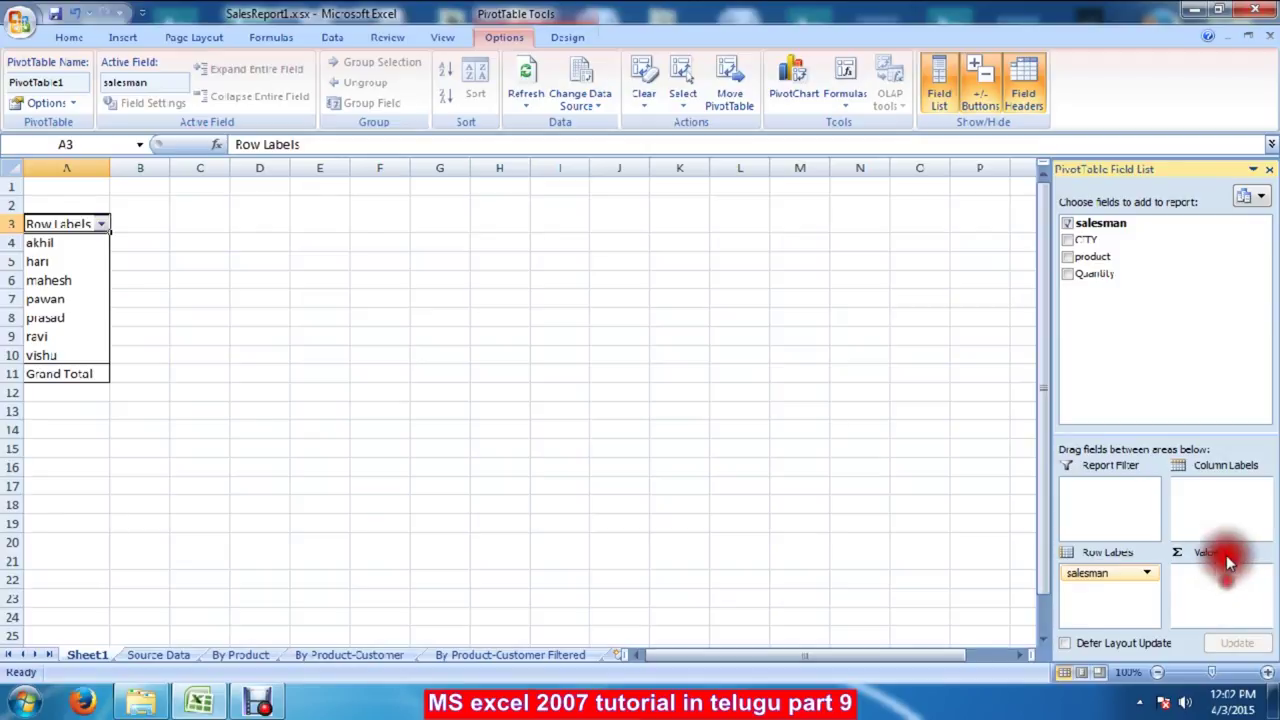
pyautogui.click(1067, 273)
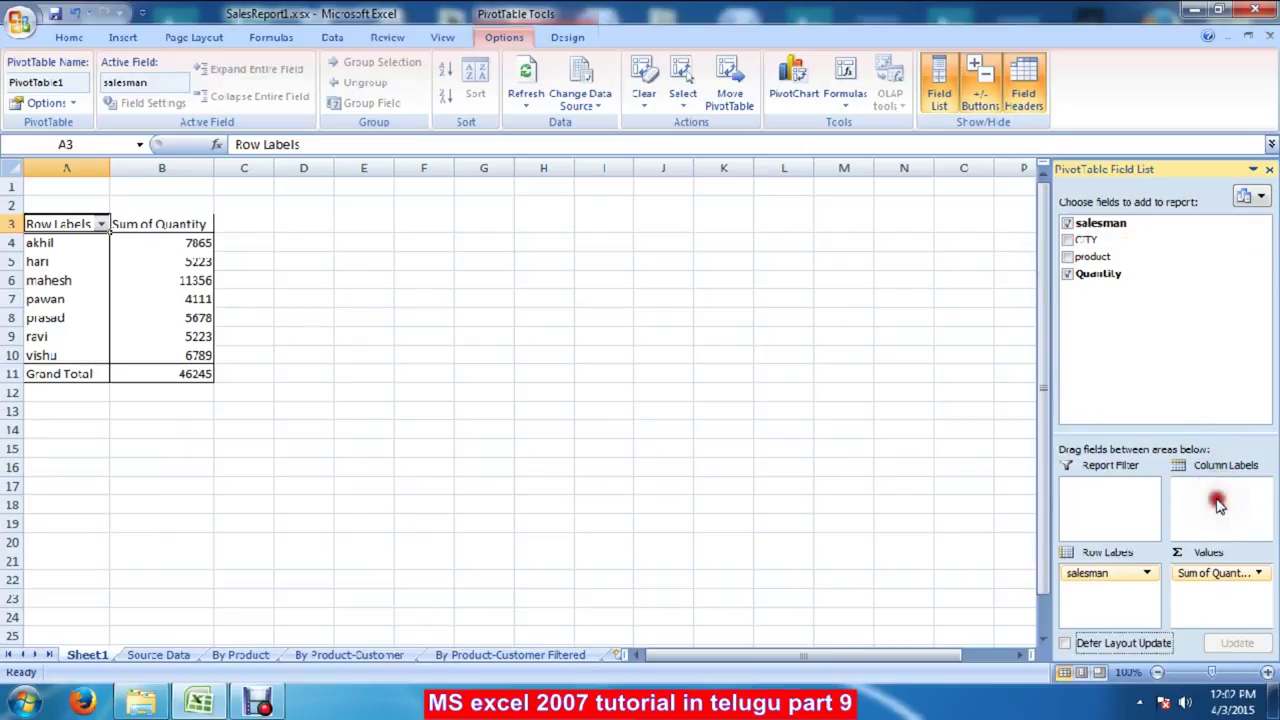
# Step: Use product as the PivotTable's column labels and CITY as its report filter
pyautogui.moveTo(1083, 274); pyautogui.dragTo(1234, 485)
pyautogui.moveTo(1078, 258); pyautogui.dragTo(1201, 490)
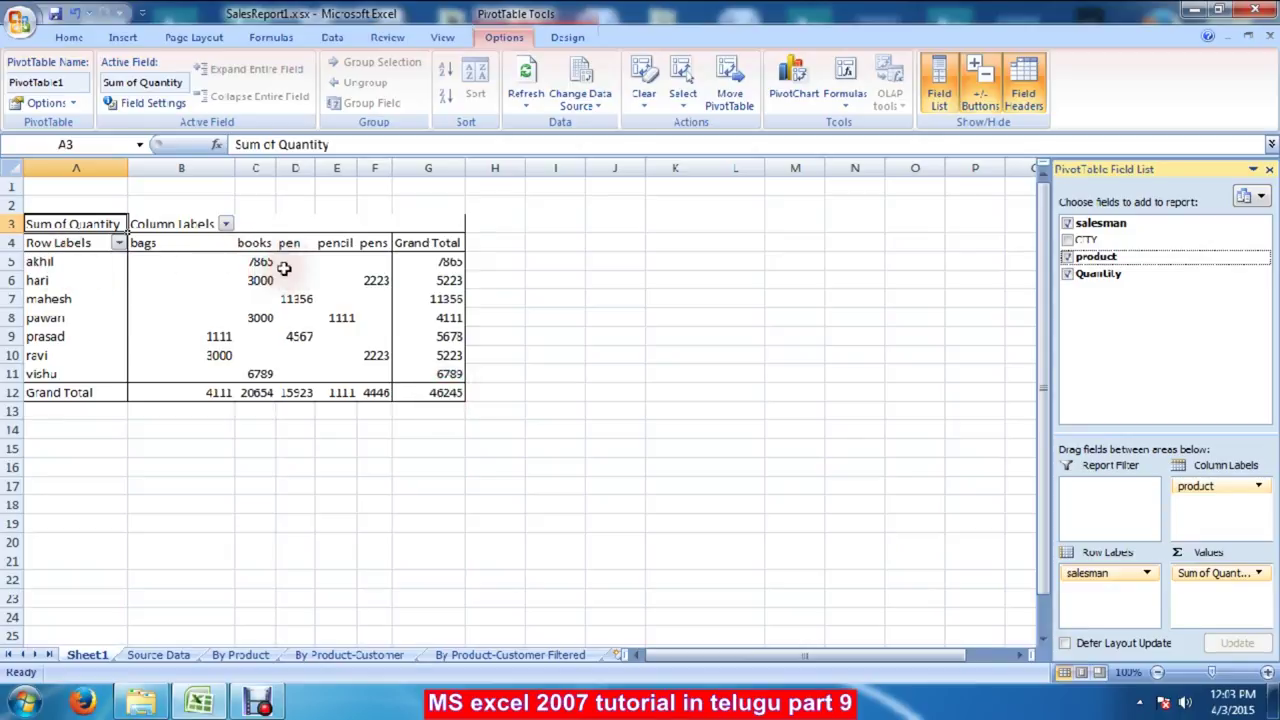
pyautogui.moveTo(384, 397)
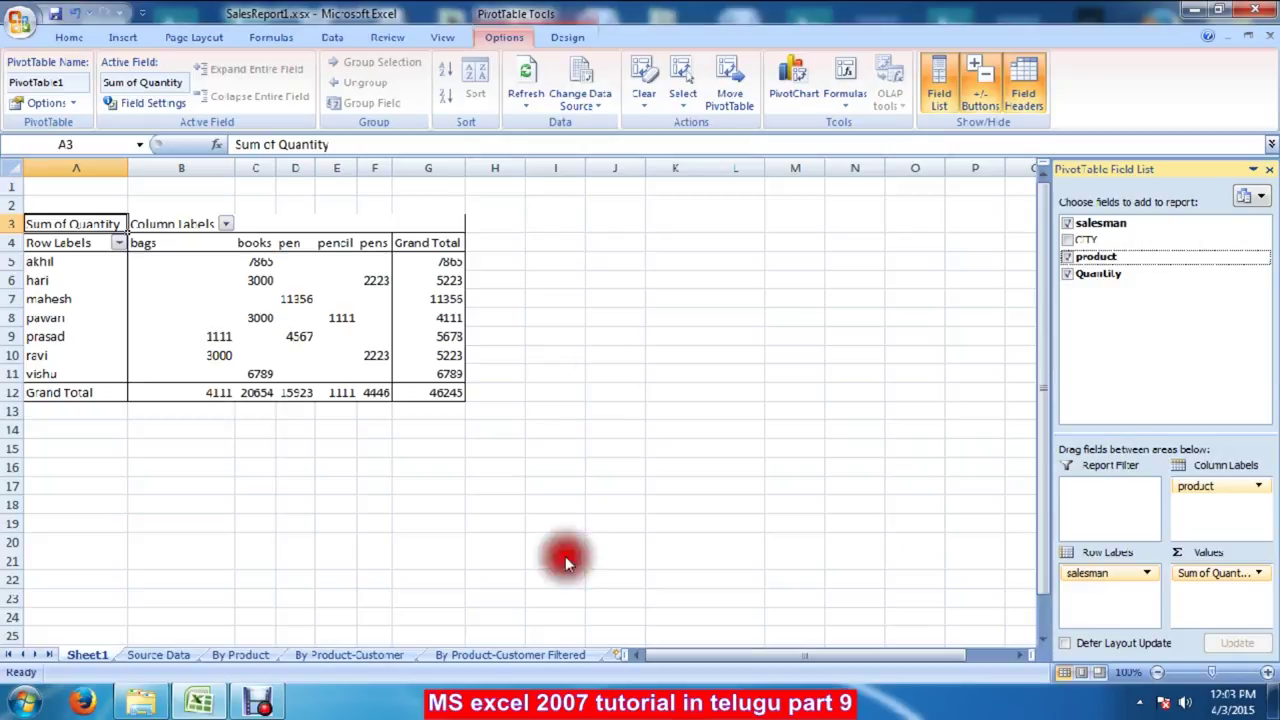
pyautogui.click(1153, 240)
pyautogui.moveTo(1153, 240); pyautogui.dragTo(1104, 488)
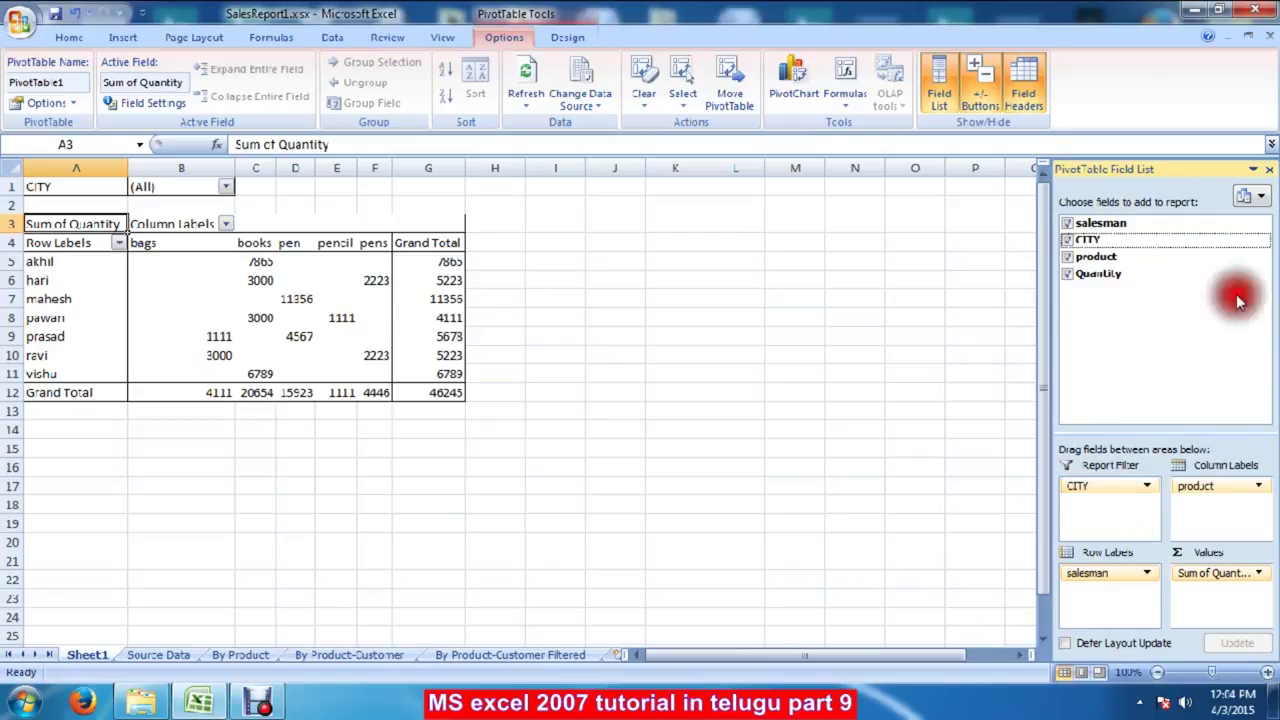
# Step: Filter the PivotTable by CITY to show only nellore
pyautogui.click(223, 188)
pyautogui.click(82, 222)
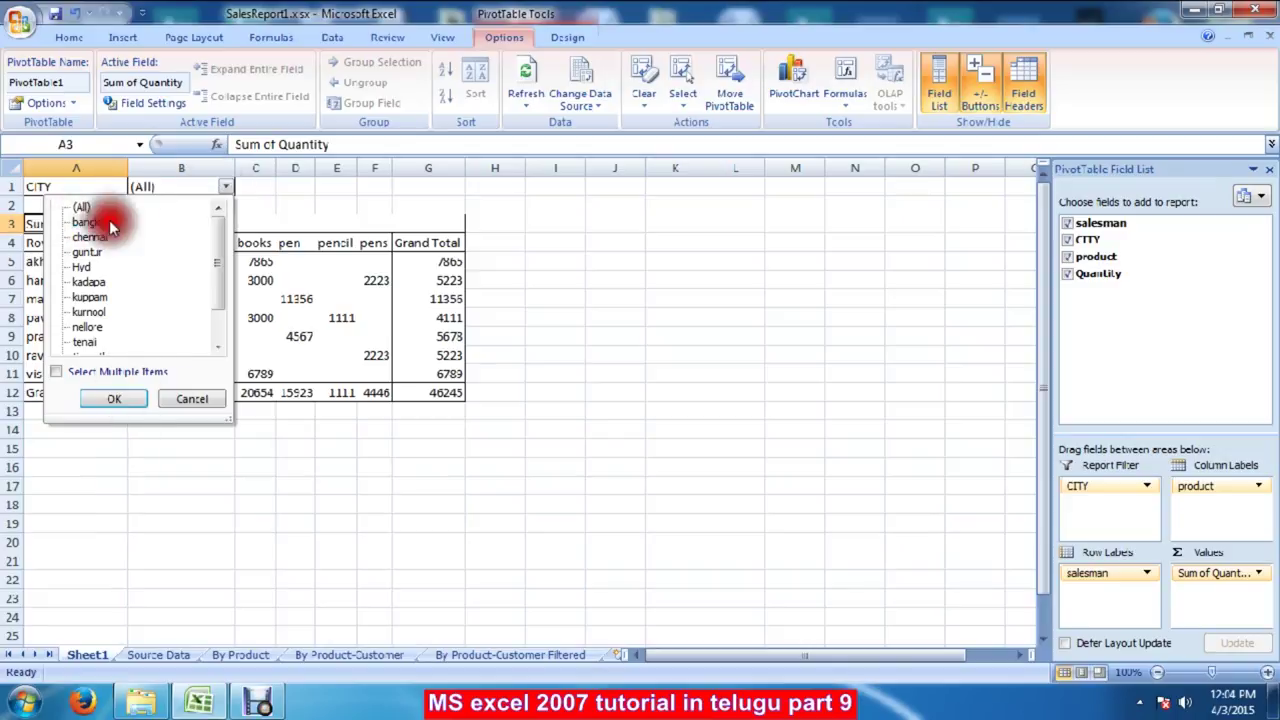
pyautogui.click(80, 211)
pyautogui.click(351, 186)
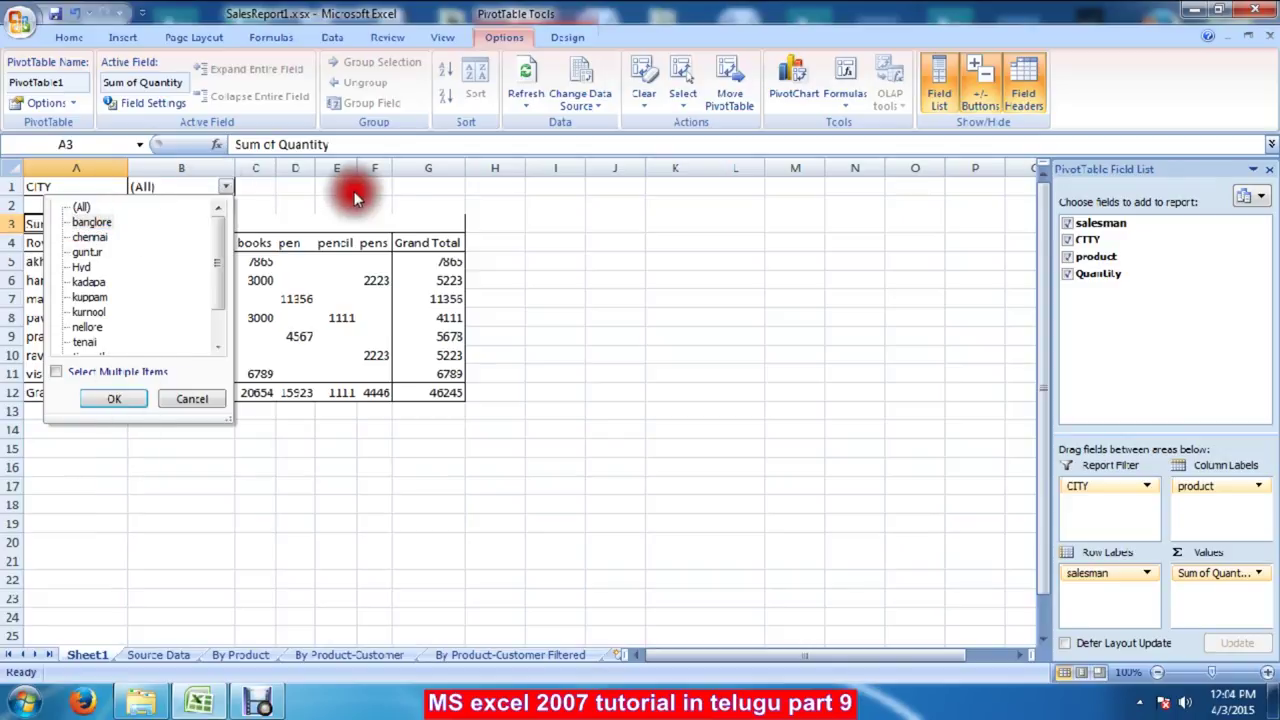
pyautogui.click(226, 189)
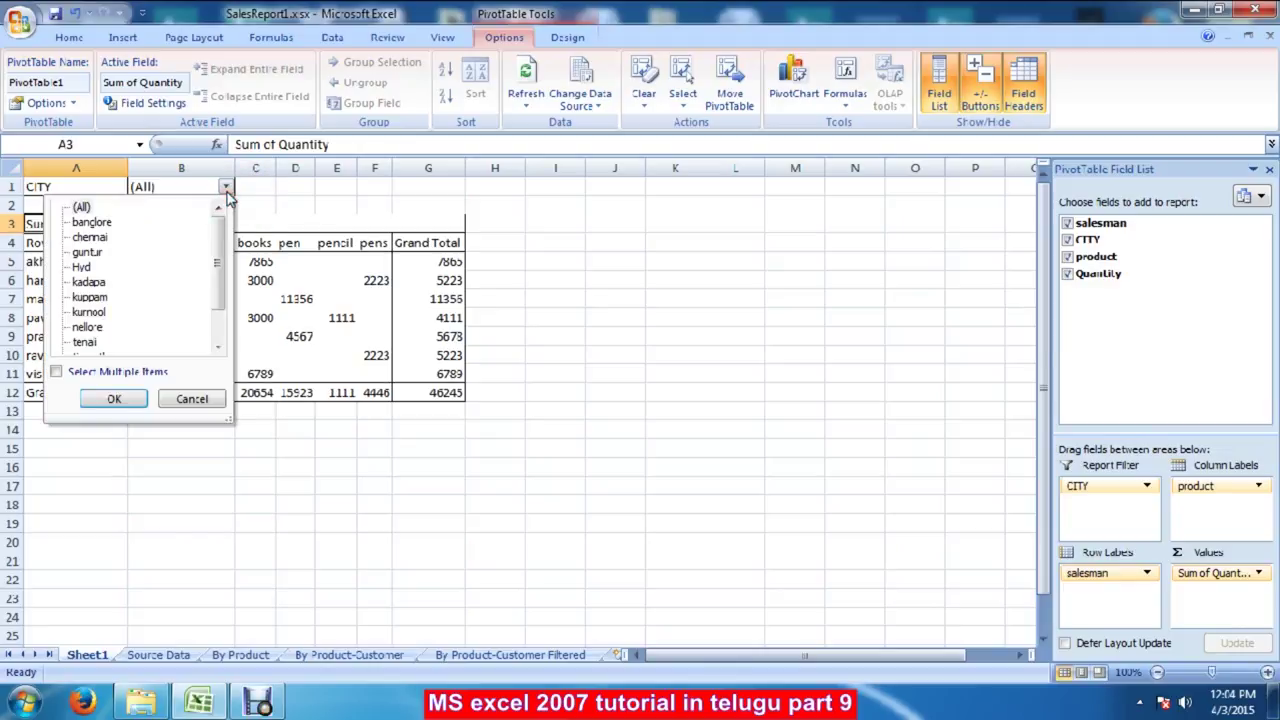
pyautogui.click(105, 330)
pyautogui.click(114, 398)
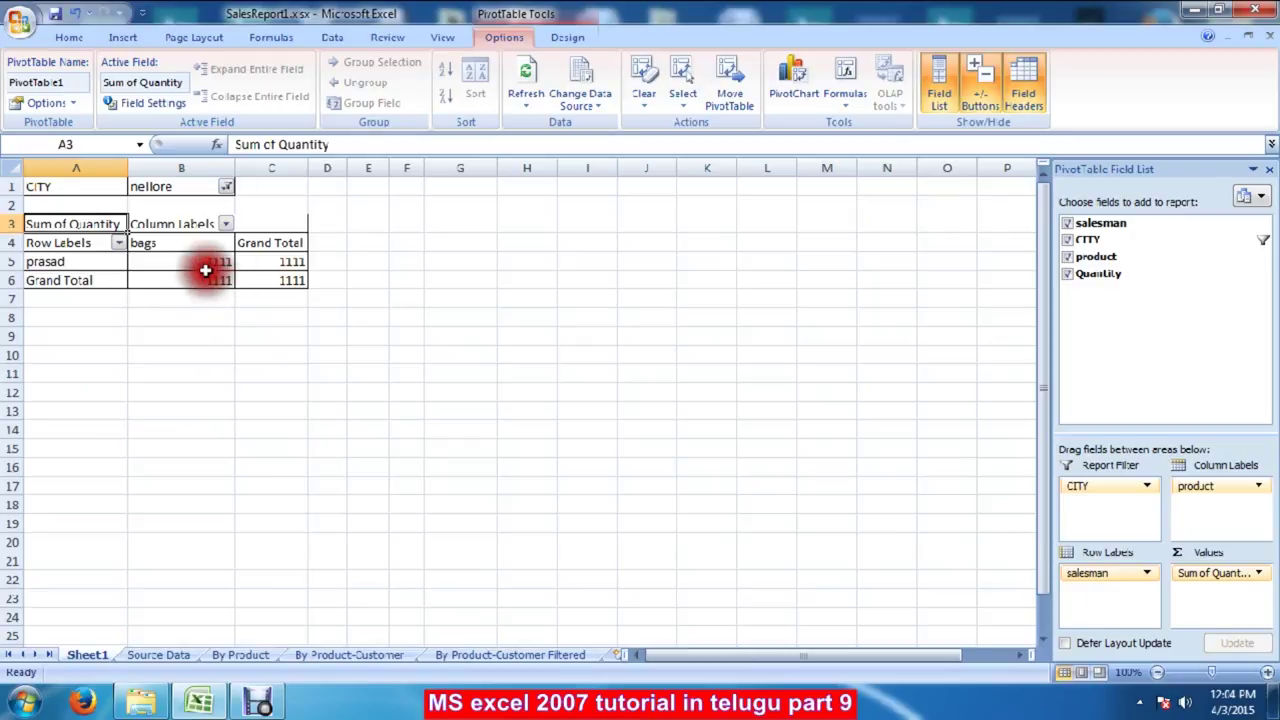
# Step: Reset the CITY report filter to show all cities
pyautogui.moveTo(242, 284)
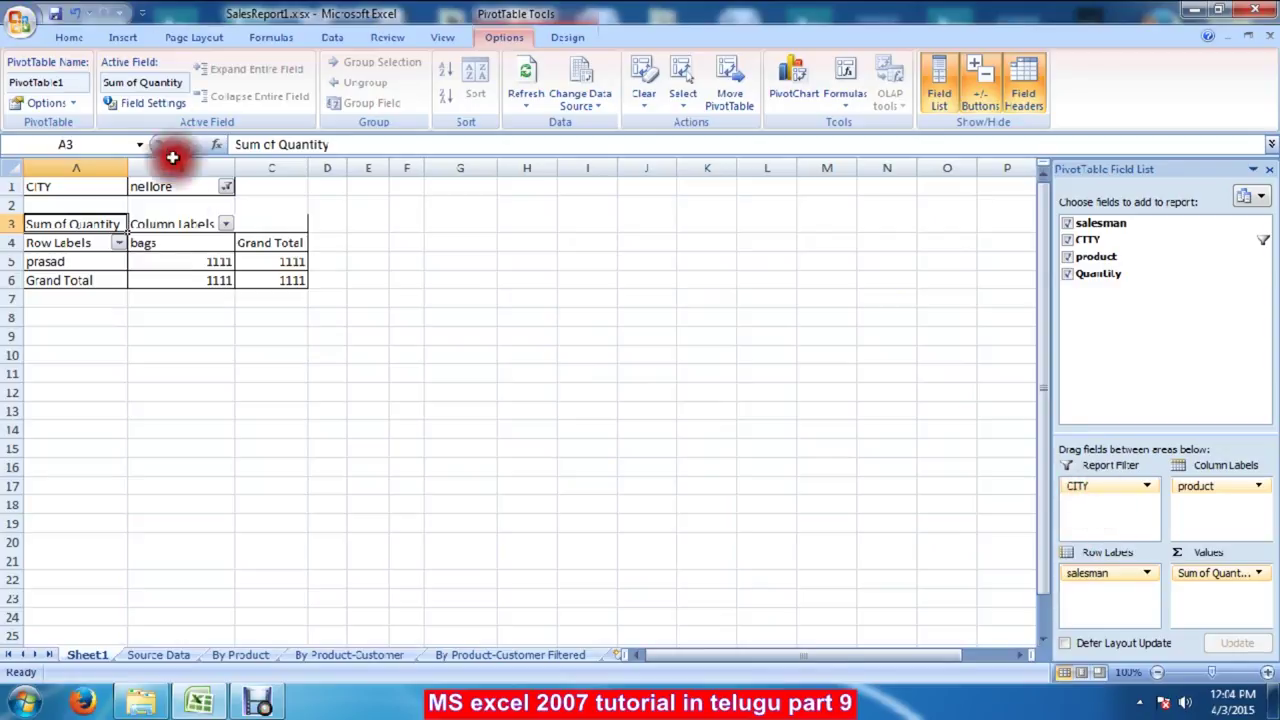
pyautogui.click(227, 189)
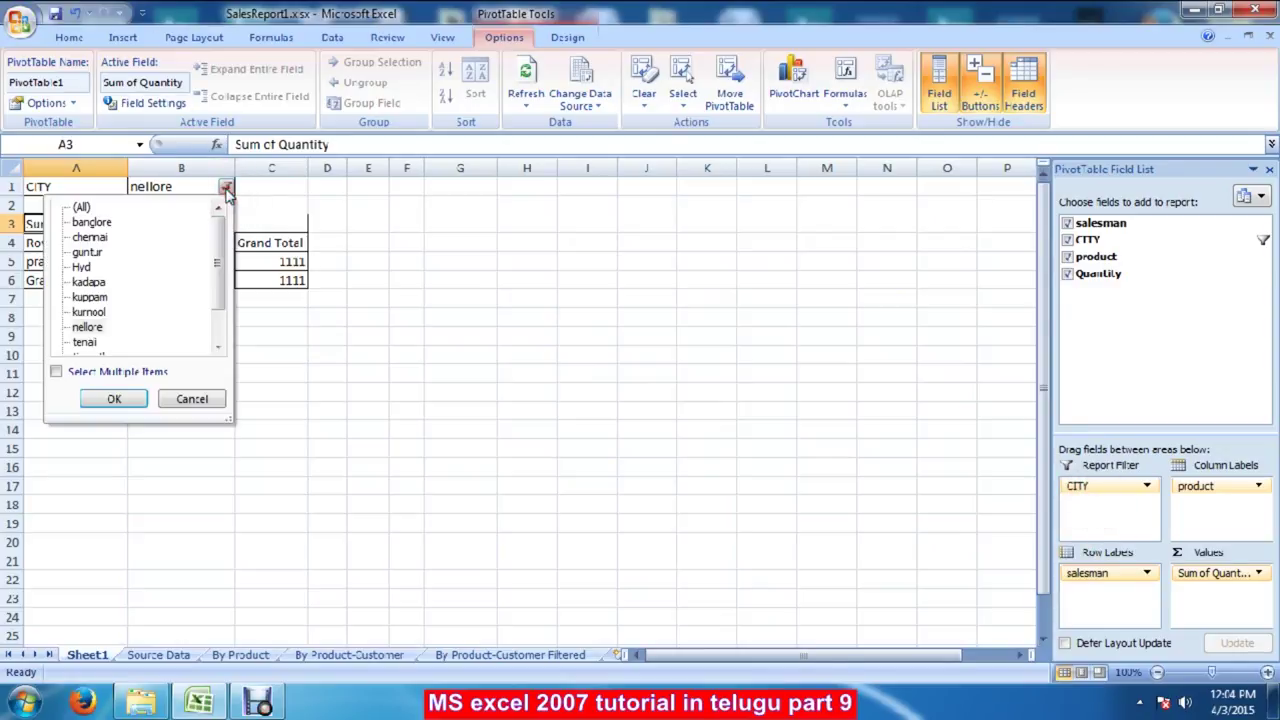
pyautogui.click(57, 372)
pyautogui.click(110, 398)
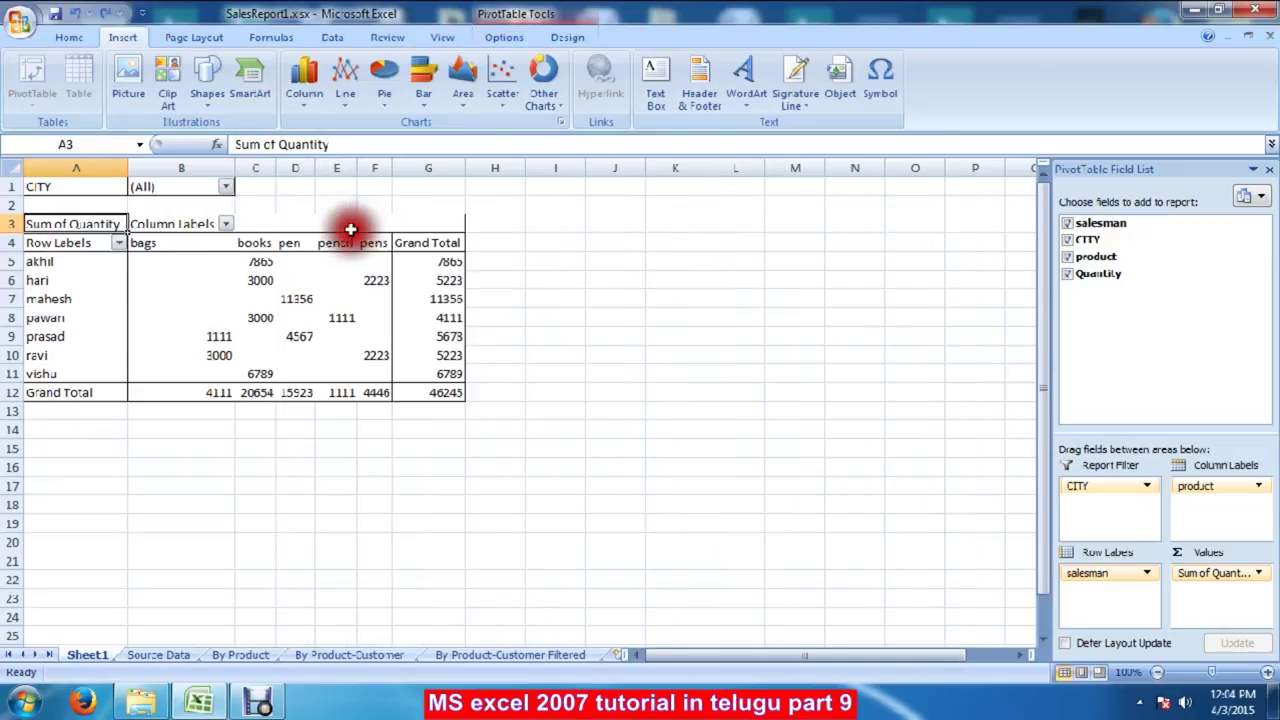
pyautogui.click(226, 188)
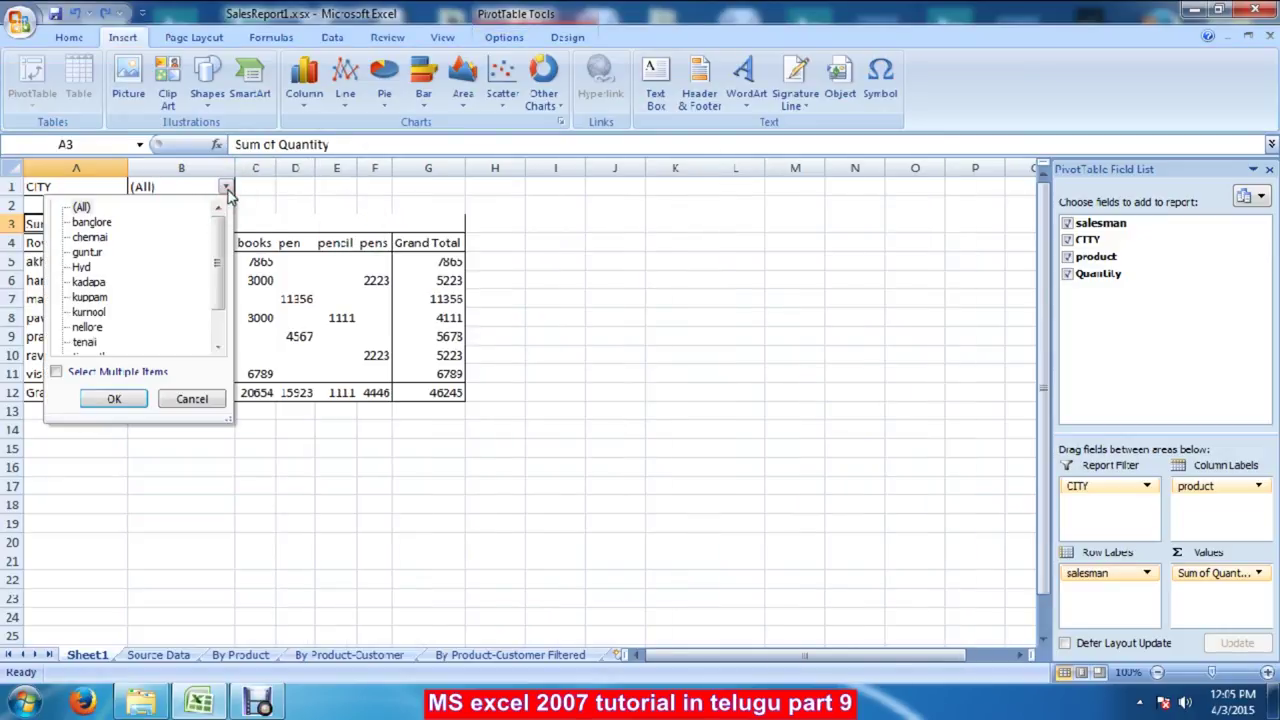
pyautogui.click(192, 398)
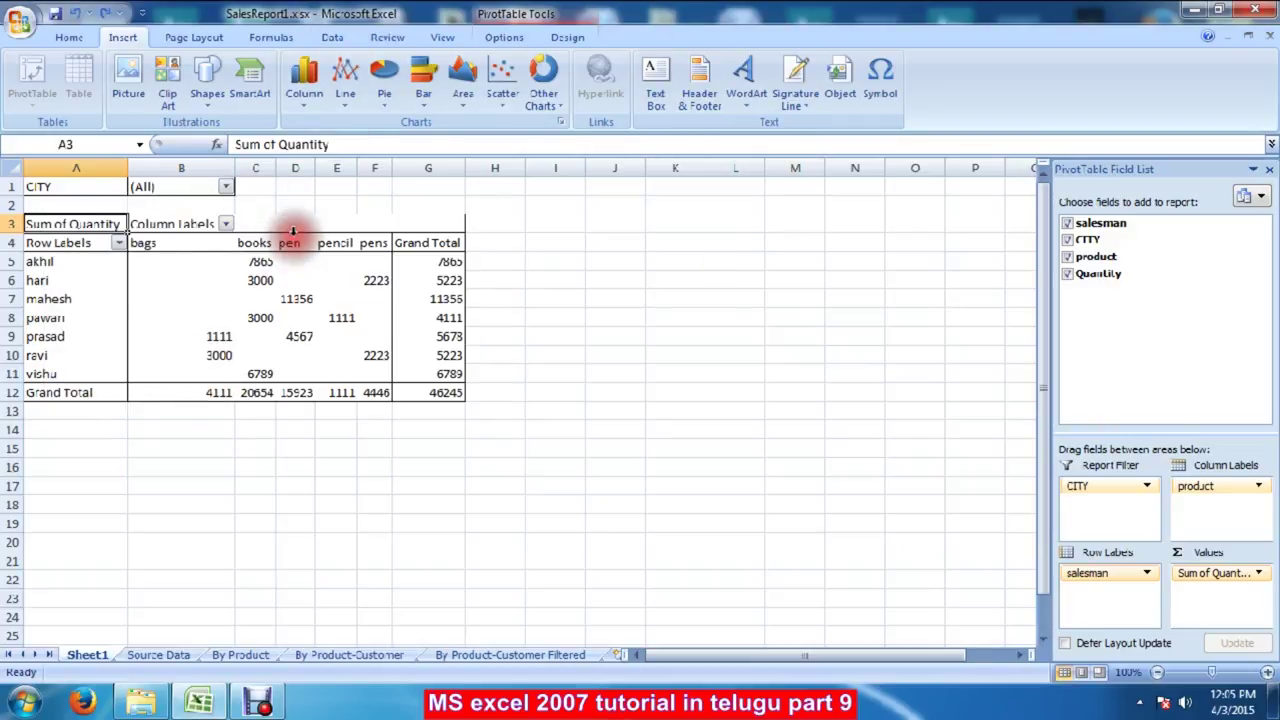
pyautogui.click(436, 208)
pyautogui.click(440, 208)
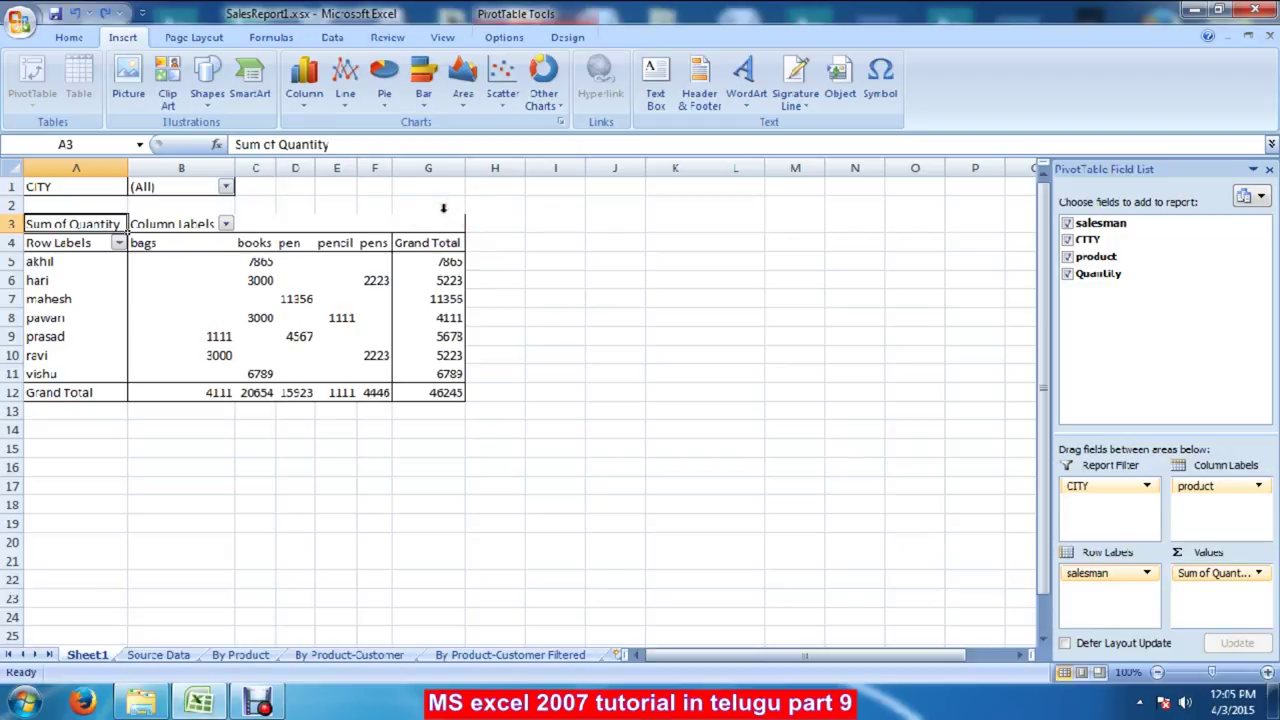
pyautogui.click(443, 208)
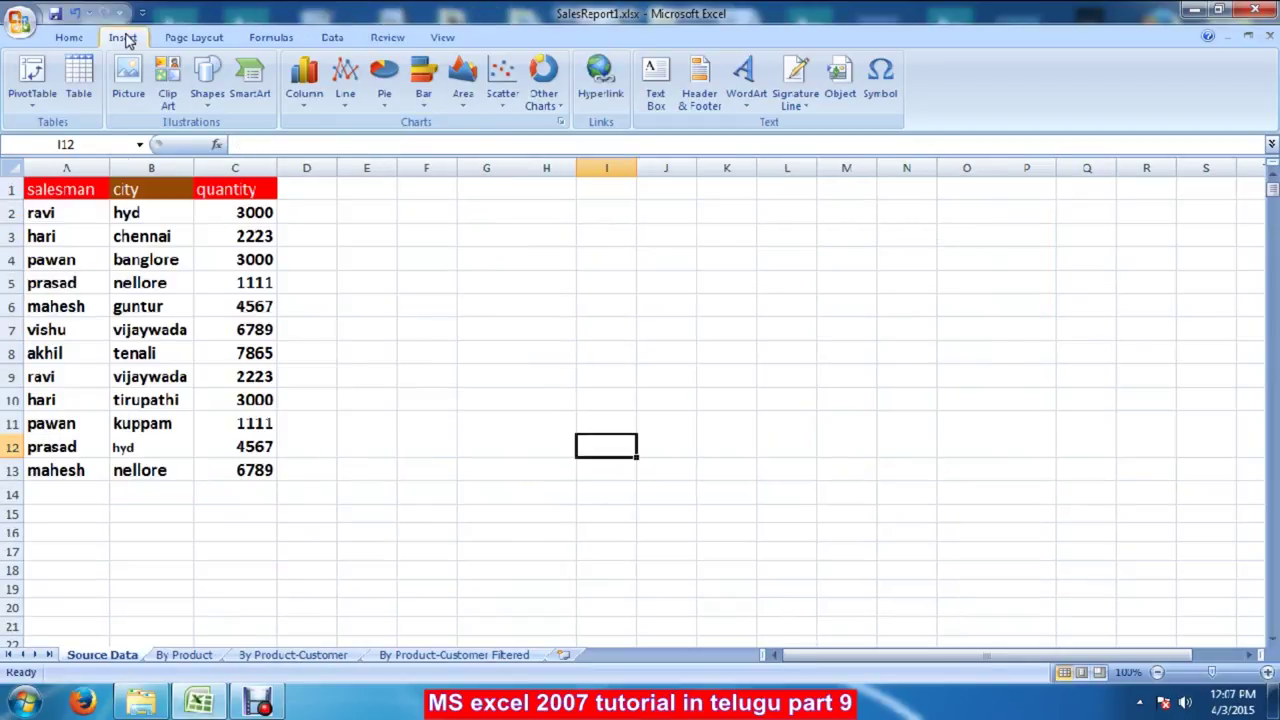
# Step: Select the salesman, city and quantity data in A1:C13 on the Source Data sheet, including the headers
pyautogui.click(472, 343)
pyautogui.doubleClick(35, 188)
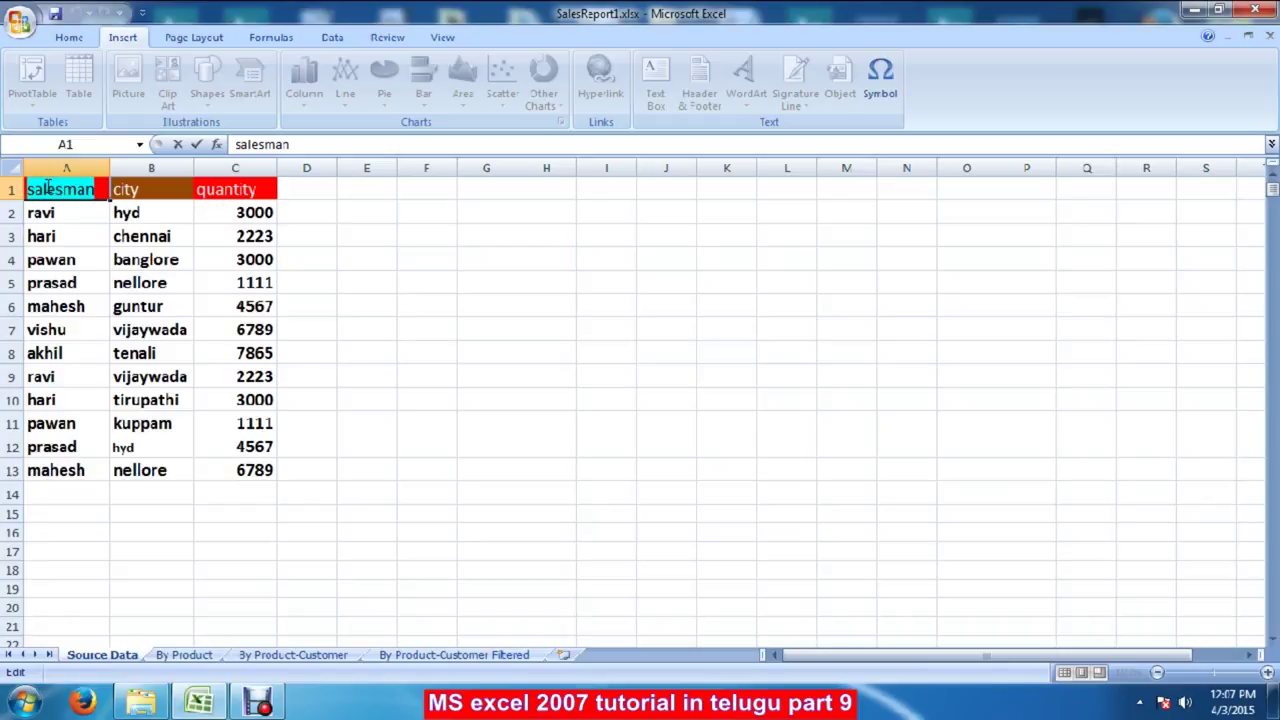
pyautogui.click(858, 338)
pyautogui.click(36, 169)
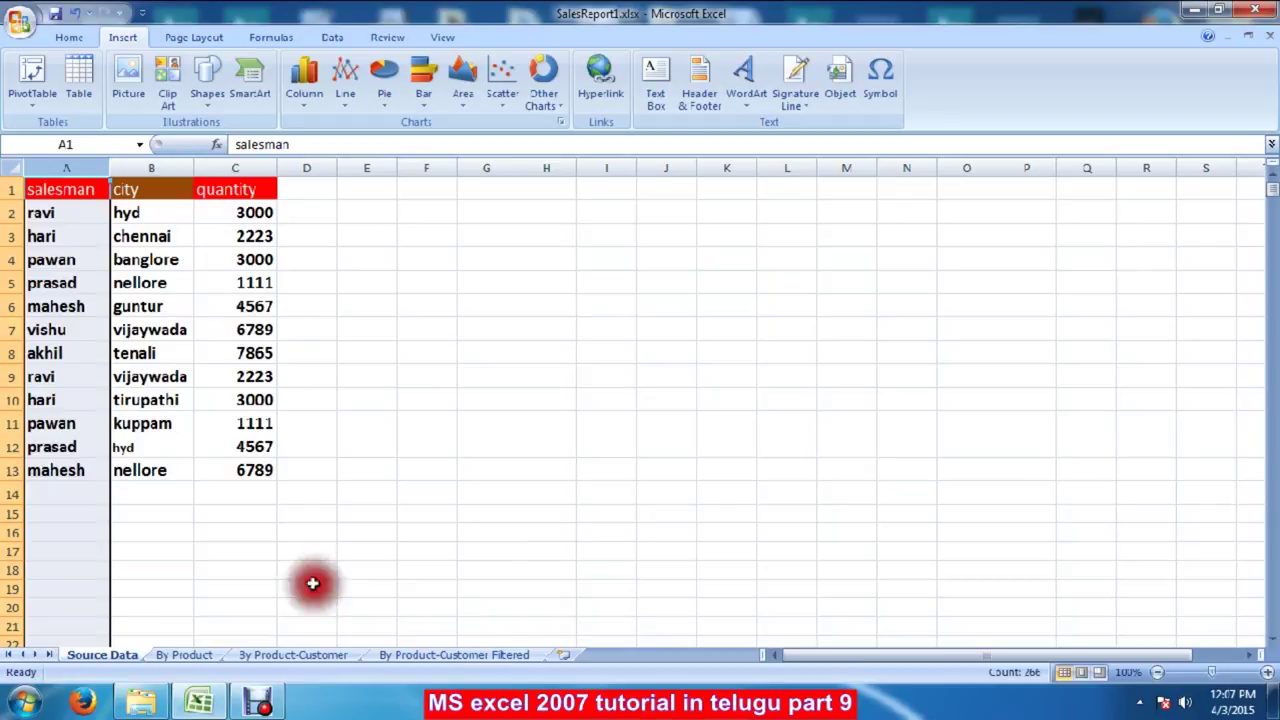
pyautogui.click(486, 531)
pyautogui.click(57, 188)
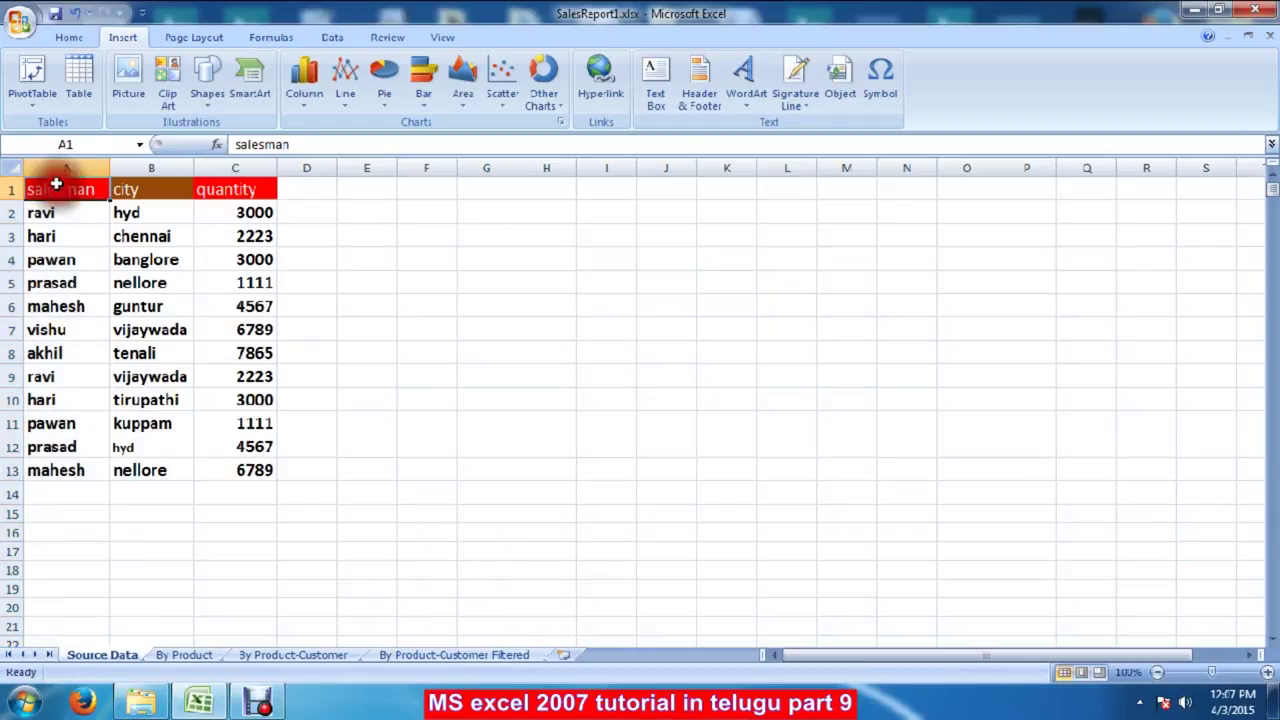
pyautogui.hotkey('shift', 'Down')
pyautogui.hotkey('shift', 'Down')
pyautogui.hotkey('shift', 'Down')
pyautogui.hotkey('shift', 'Down')
pyautogui.hotkey('shift', 'Down')
pyautogui.hotkey('shift', 'Down')
pyautogui.hotkey('shift', 'Down')
pyautogui.hotkey('shift', 'Down')
pyautogui.hotkey('shift', 'Down')
pyautogui.hotkey('shift', 'Down')
pyautogui.hotkey('shift', 'Down')
pyautogui.hotkey('shift', 'Down')
pyautogui.hotkey('shift', 'Down')
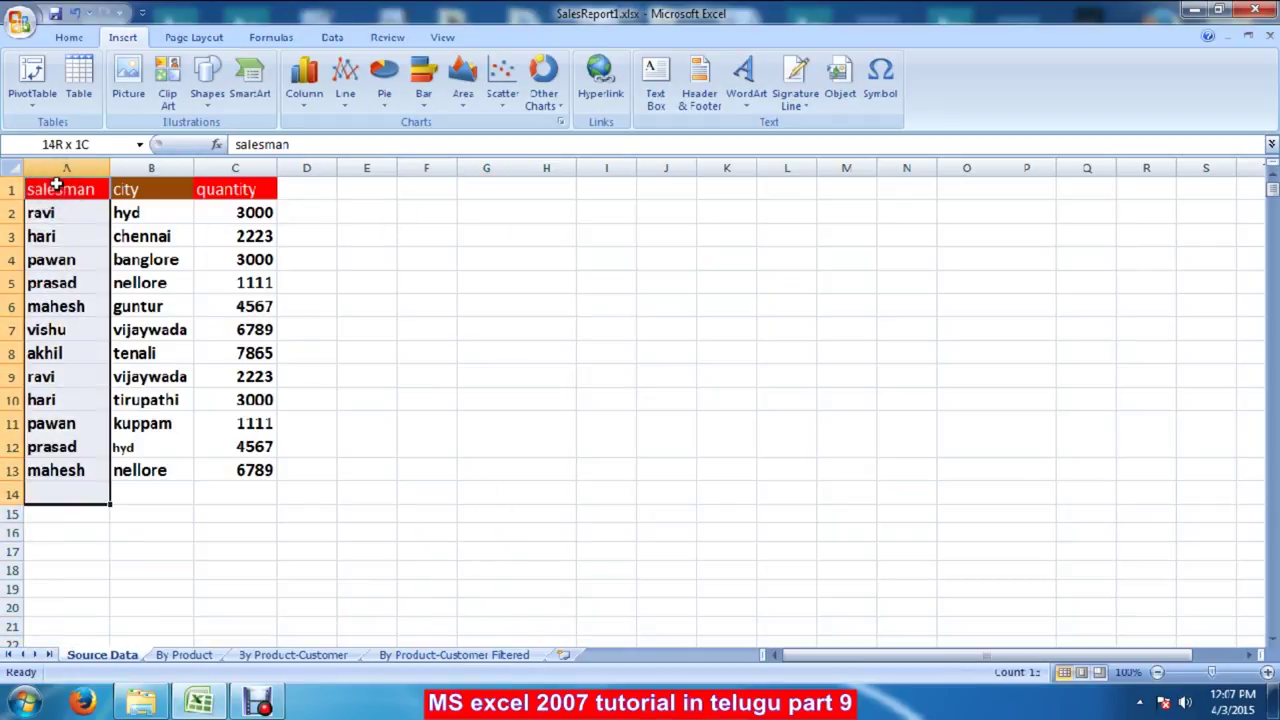
pyautogui.hotkey('shift', 'Up')
pyautogui.hotkey('shift', 'Right')
pyautogui.hotkey('shift', 'Right')
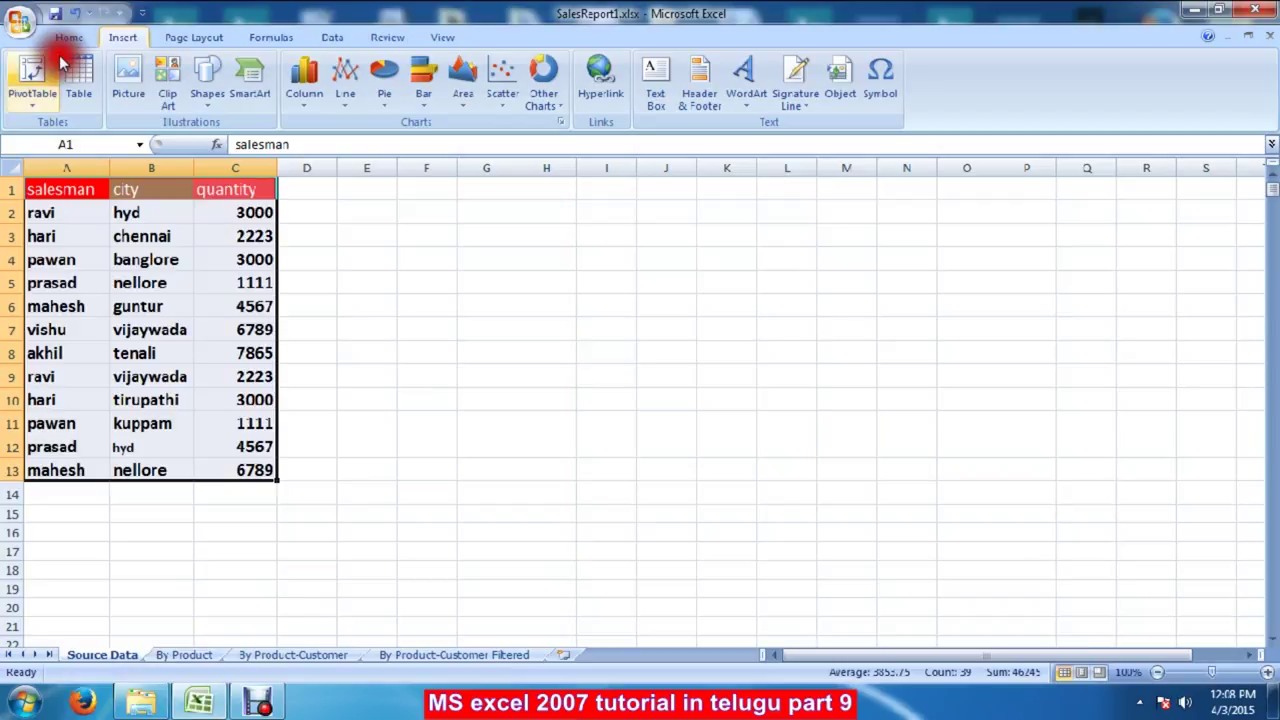
pyautogui.click(35, 97)
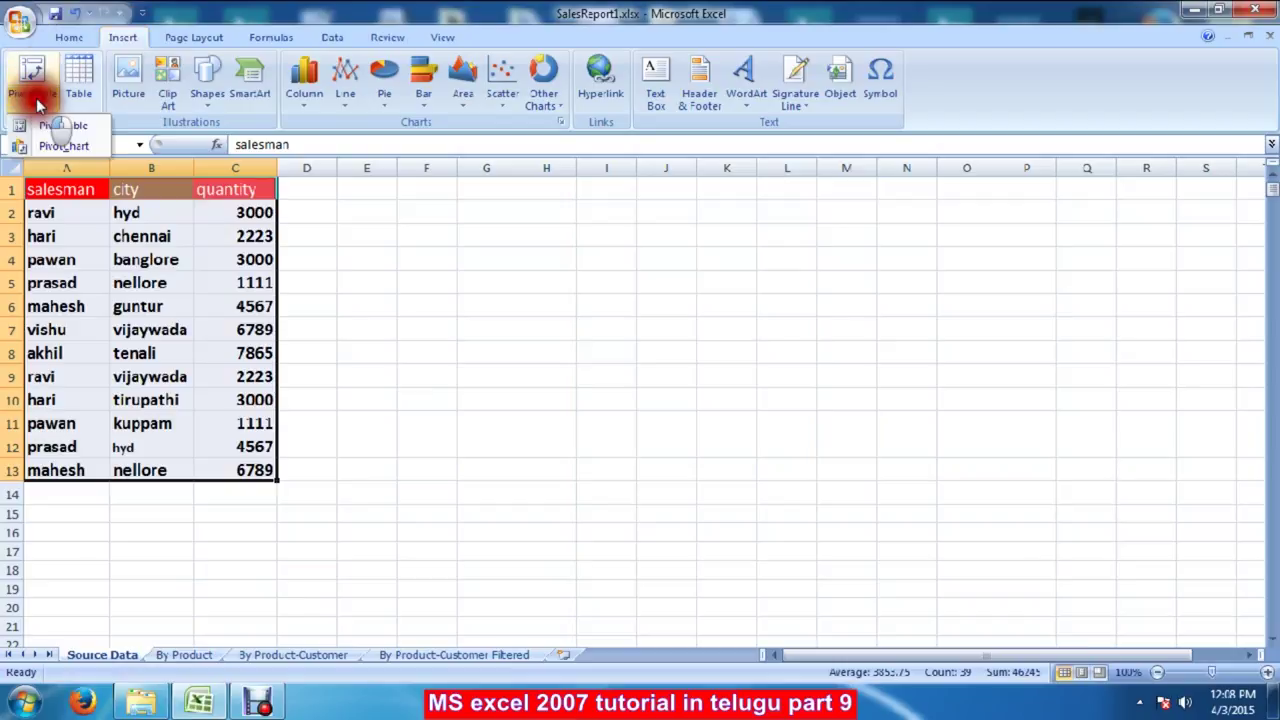
pyautogui.click(58, 148)
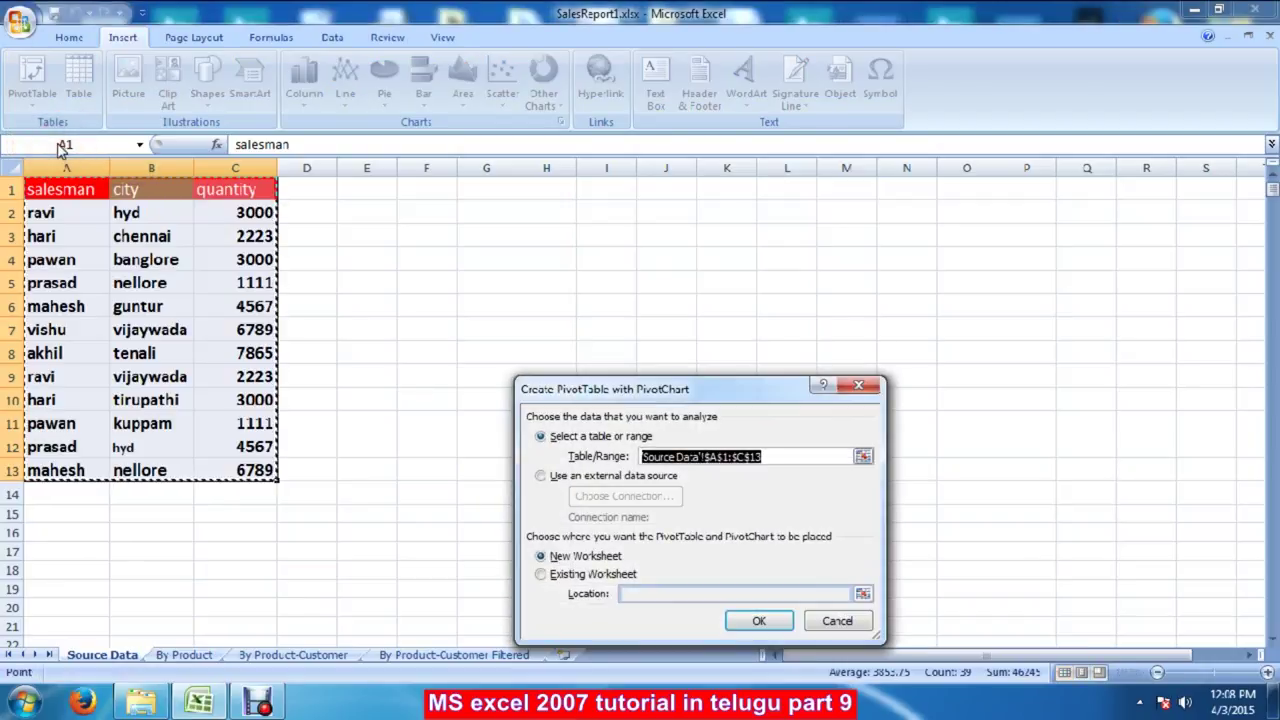
pyautogui.click(866, 384)
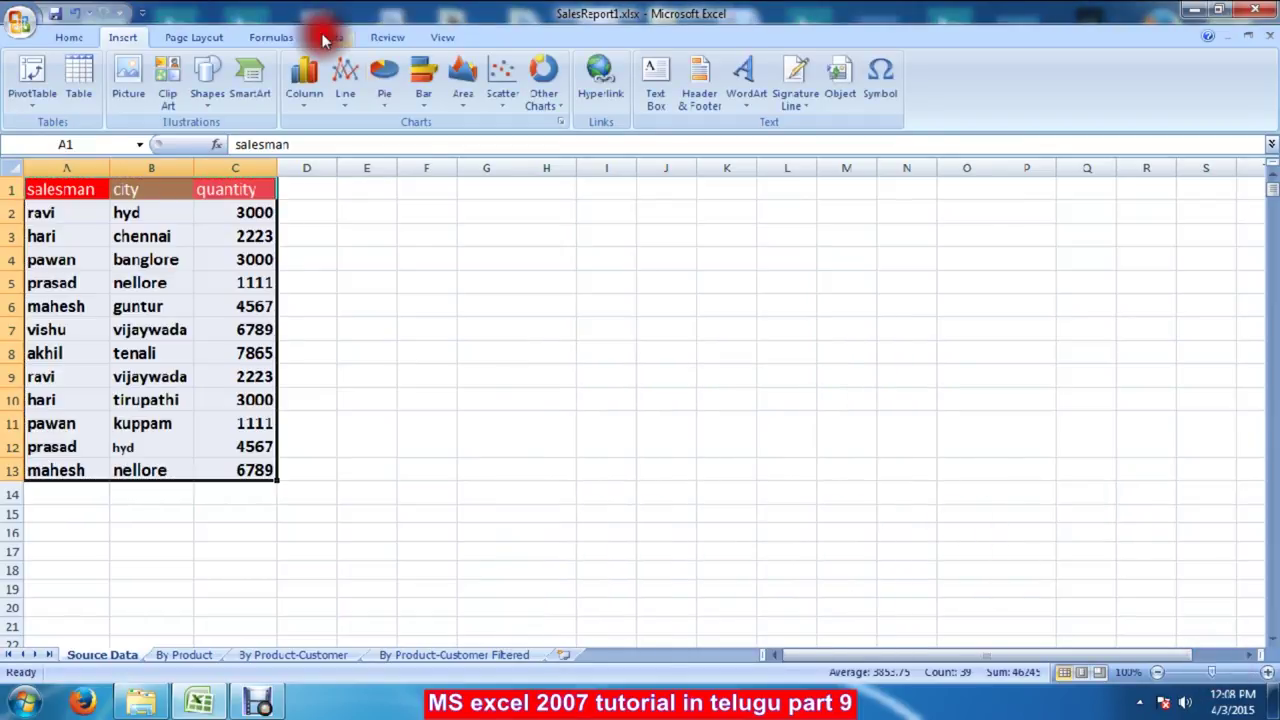
pyautogui.click(433, 40)
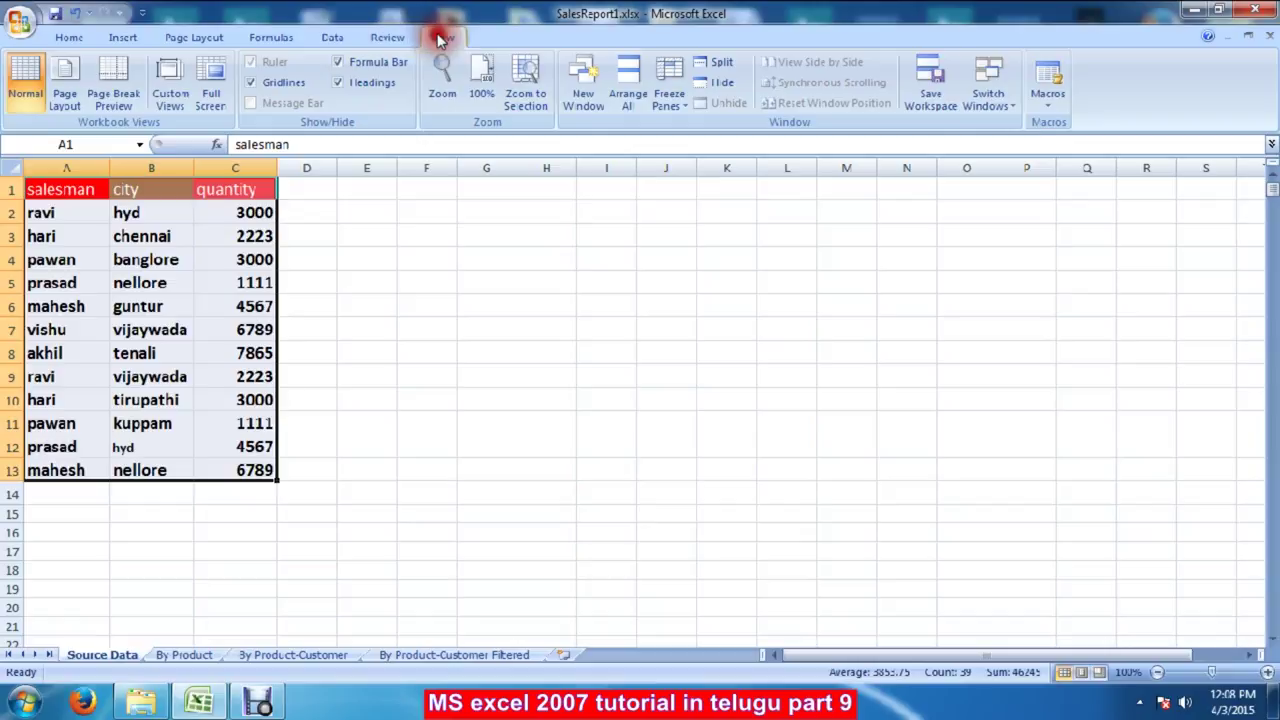
# Step: Set a custom zoom of 125% on the Source Data sheet
pyautogui.click(433, 80)
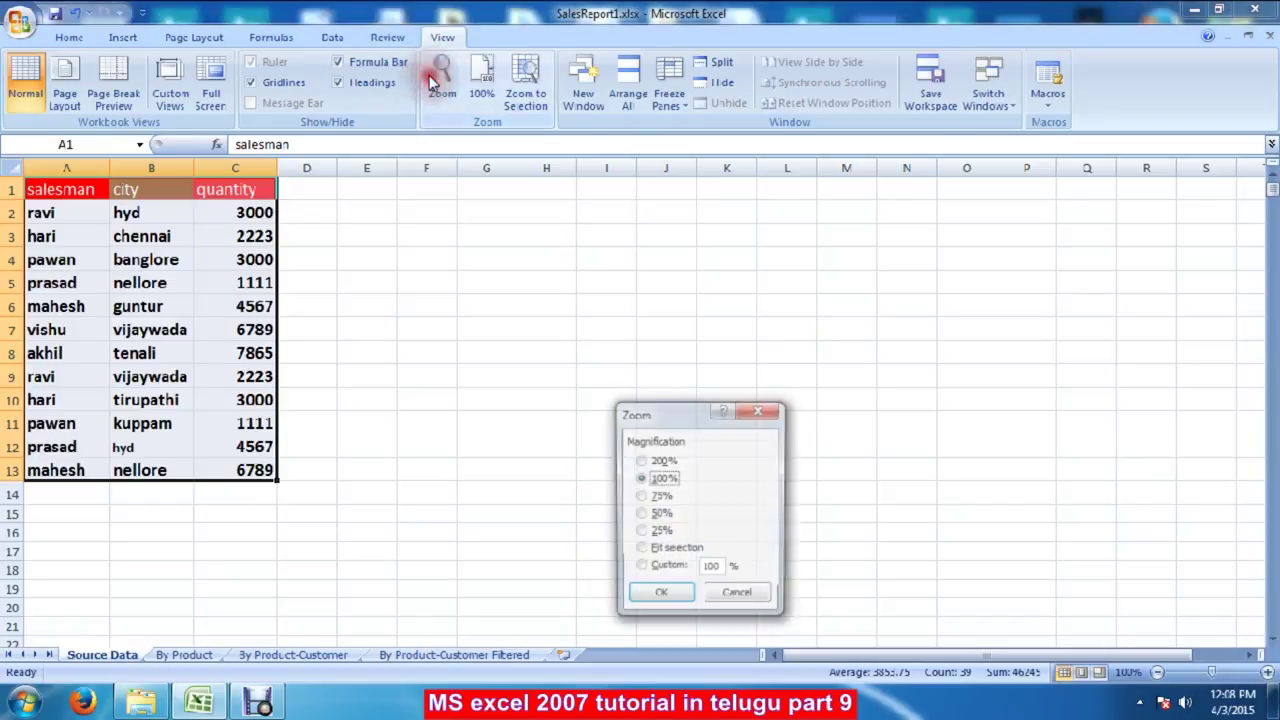
pyautogui.doubleClick(718, 567)
pyautogui.write('12')
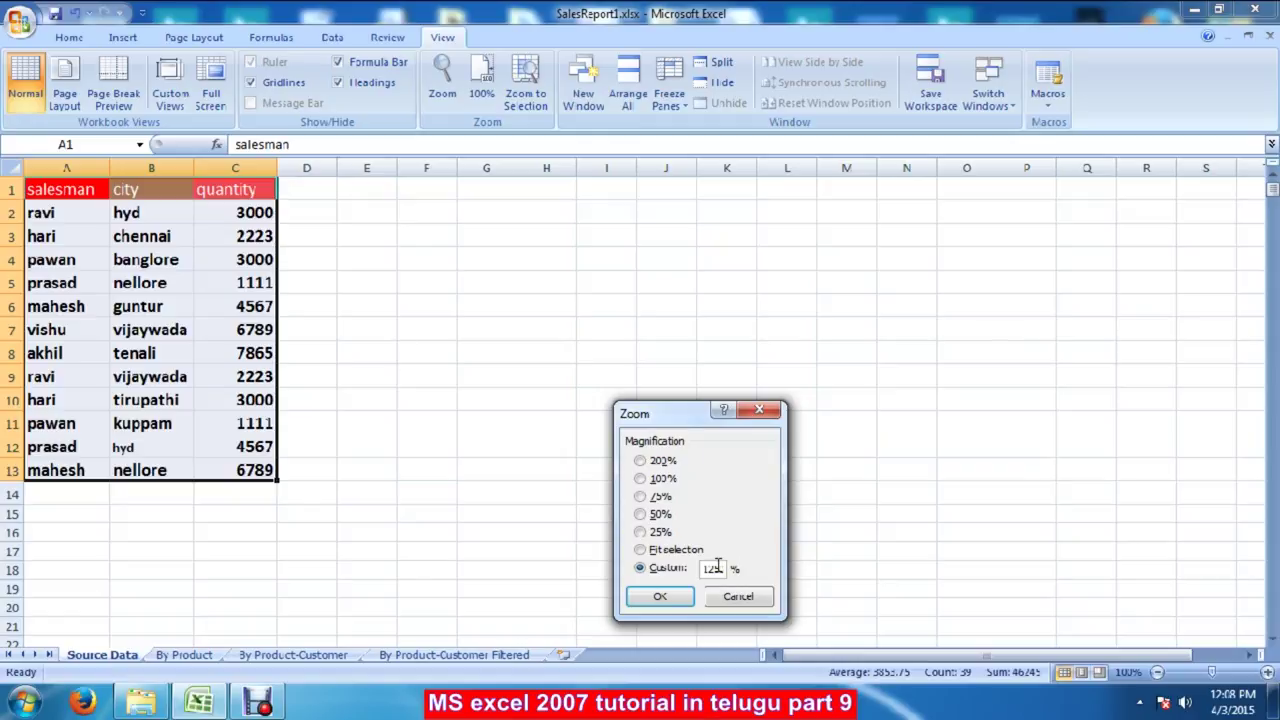
pyautogui.write('5')
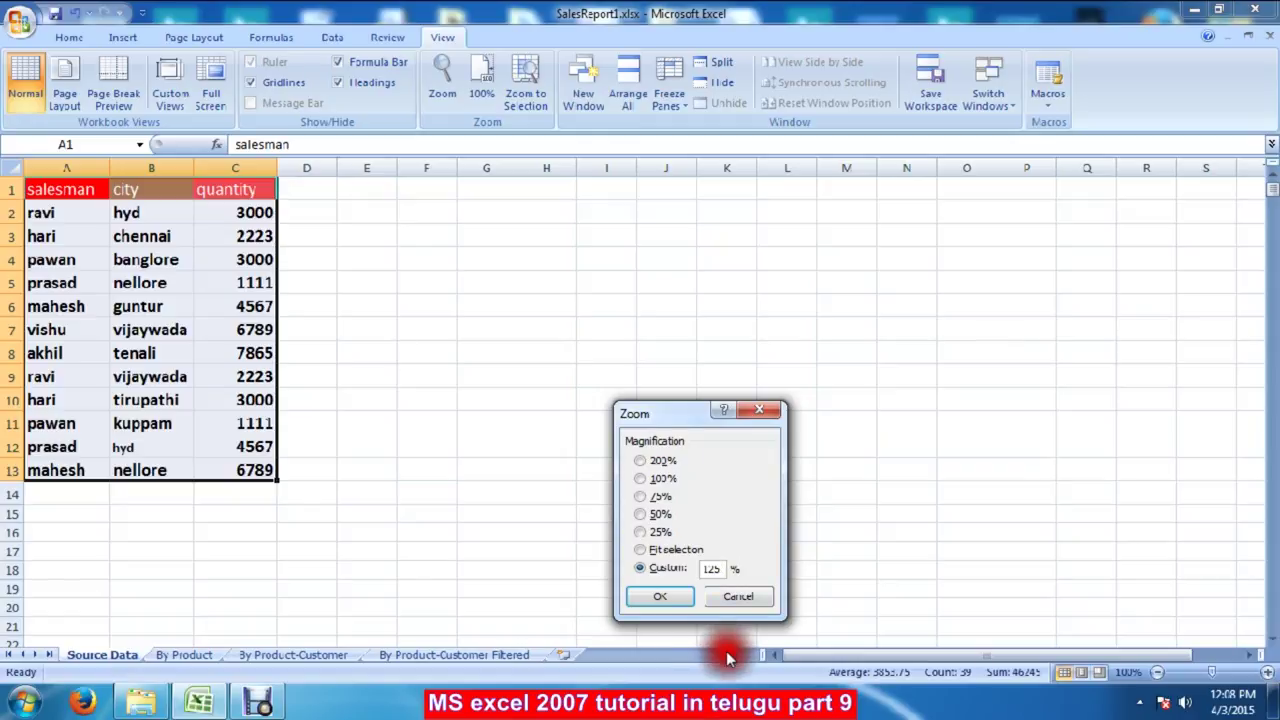
pyautogui.click(660, 596)
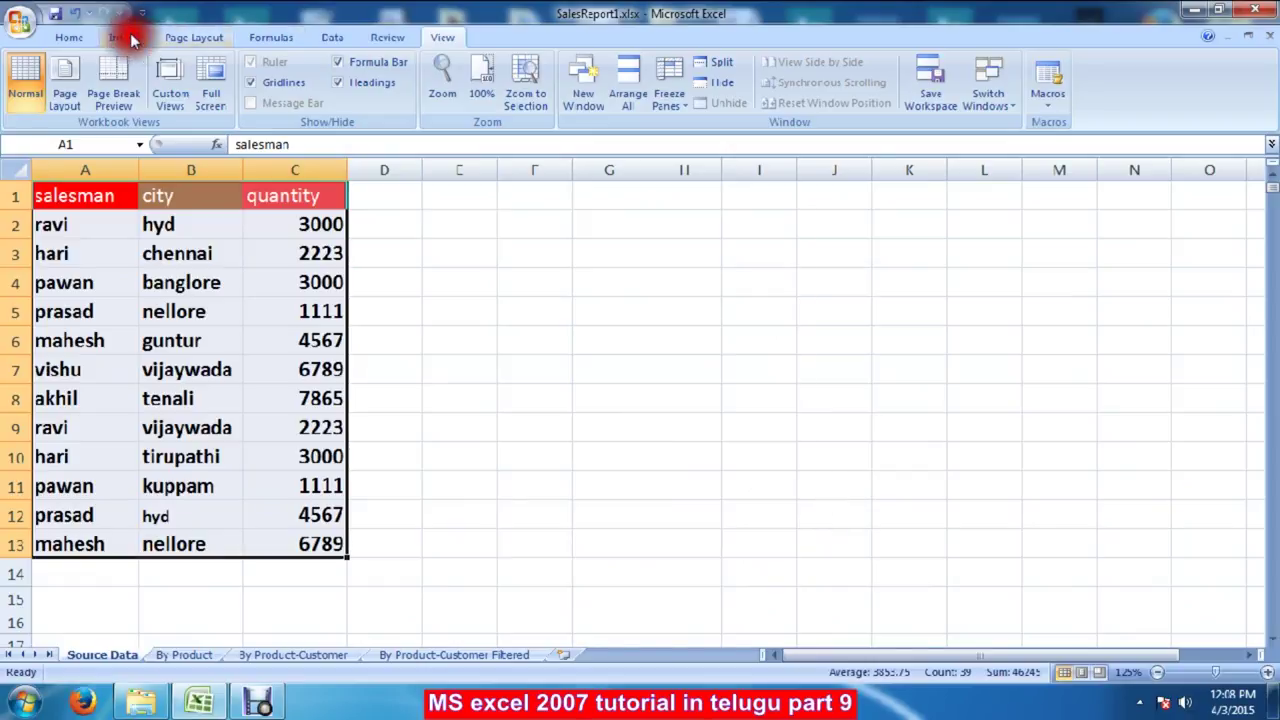
# Step: Create a PivotChart with its PivotTable from Source Data A1:C13 on a new worksheet
pyautogui.click(70, 40)
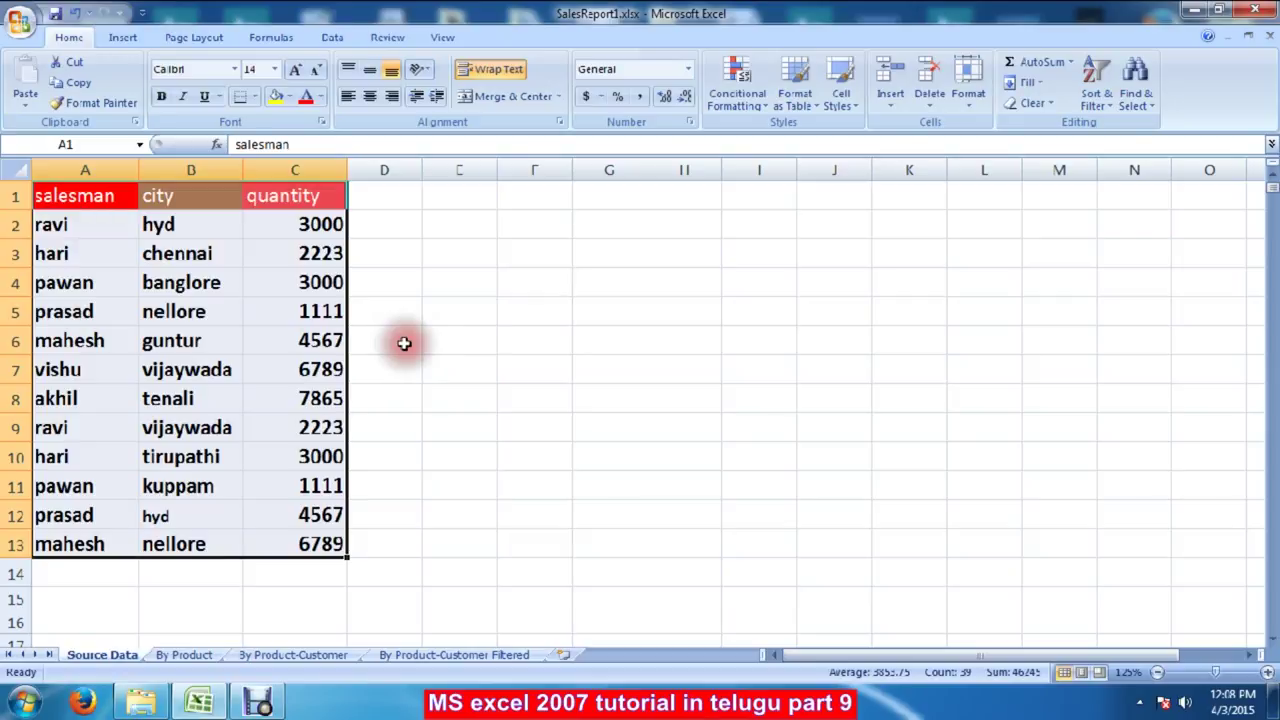
pyautogui.click(127, 38)
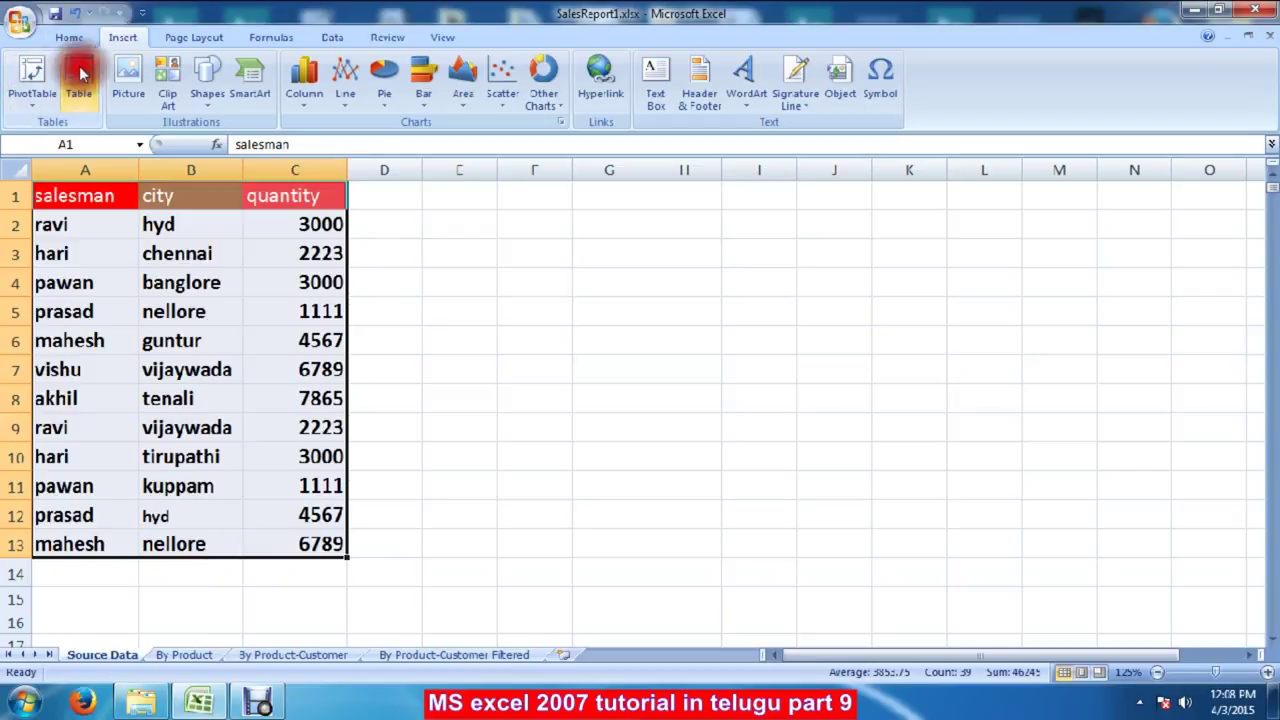
pyautogui.click(31, 100)
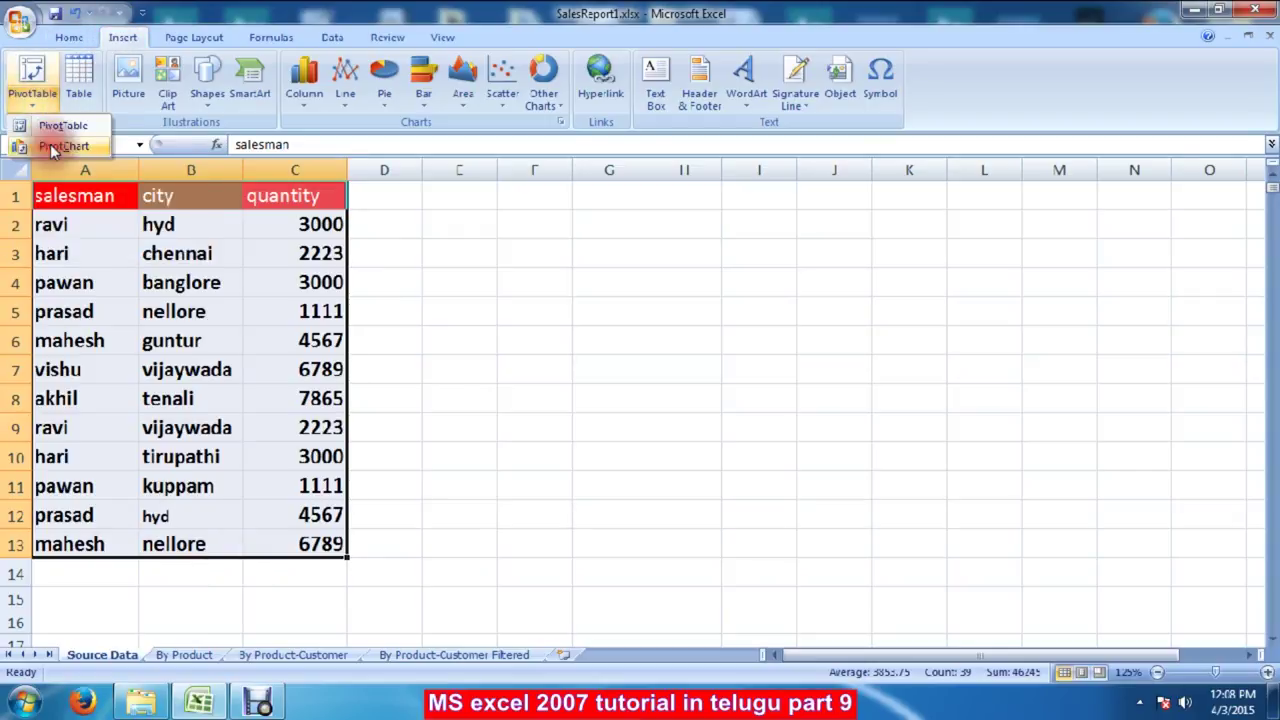
pyautogui.click(53, 148)
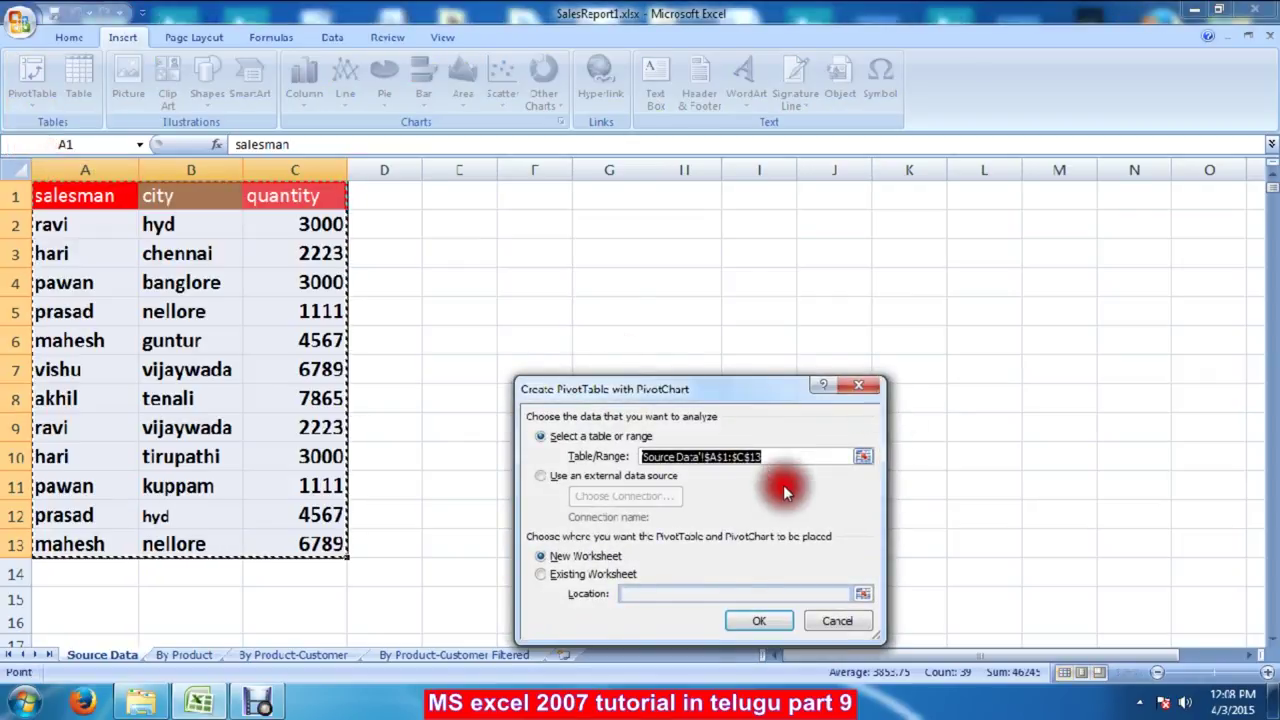
pyautogui.click(784, 625)
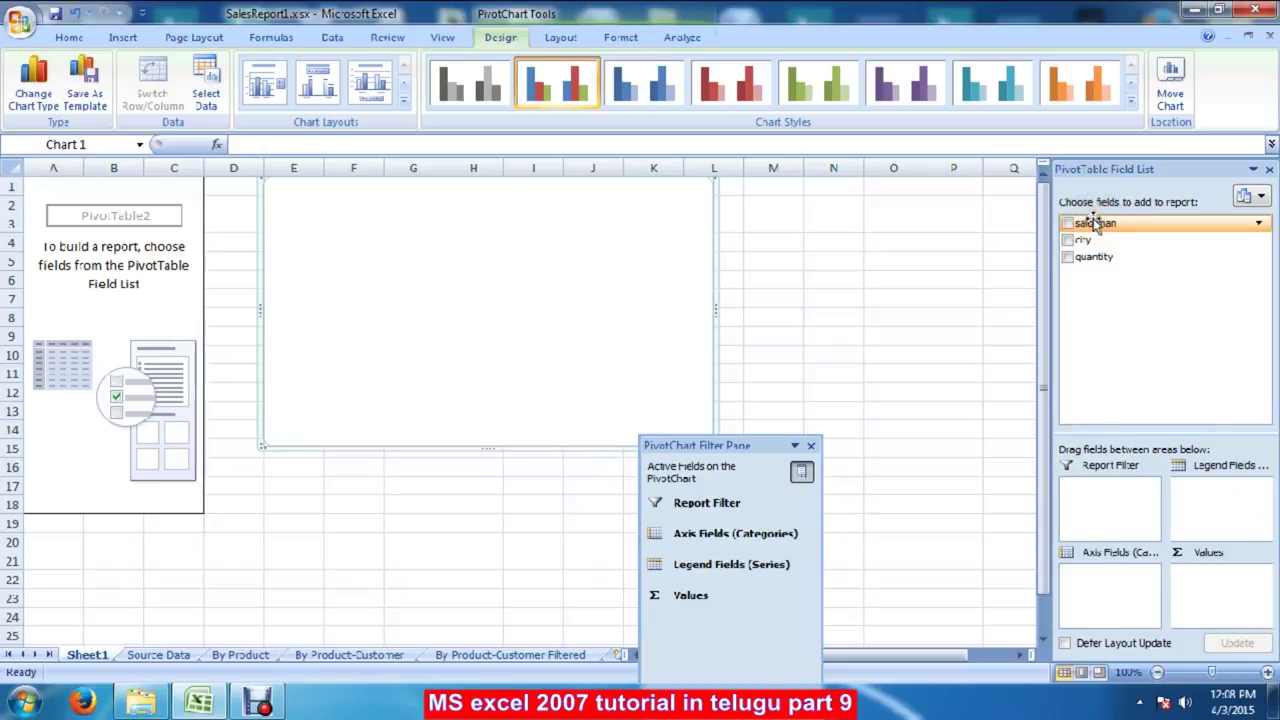
# Step: Use salesman as the PivotChart's axis categories and the sum of quantity as its values
pyautogui.moveTo(1093, 256); pyautogui.dragTo(1107, 596)
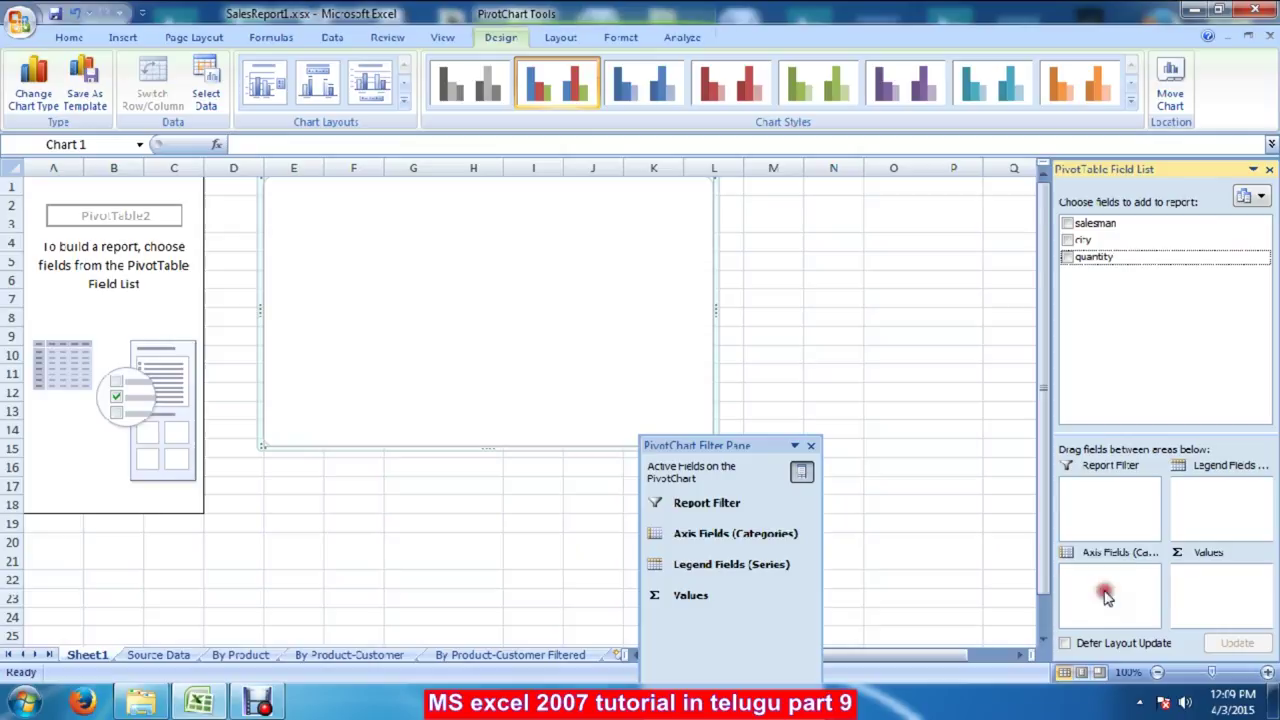
pyautogui.moveTo(1102, 552); pyautogui.dragTo(1091, 263)
pyautogui.click(1068, 223)
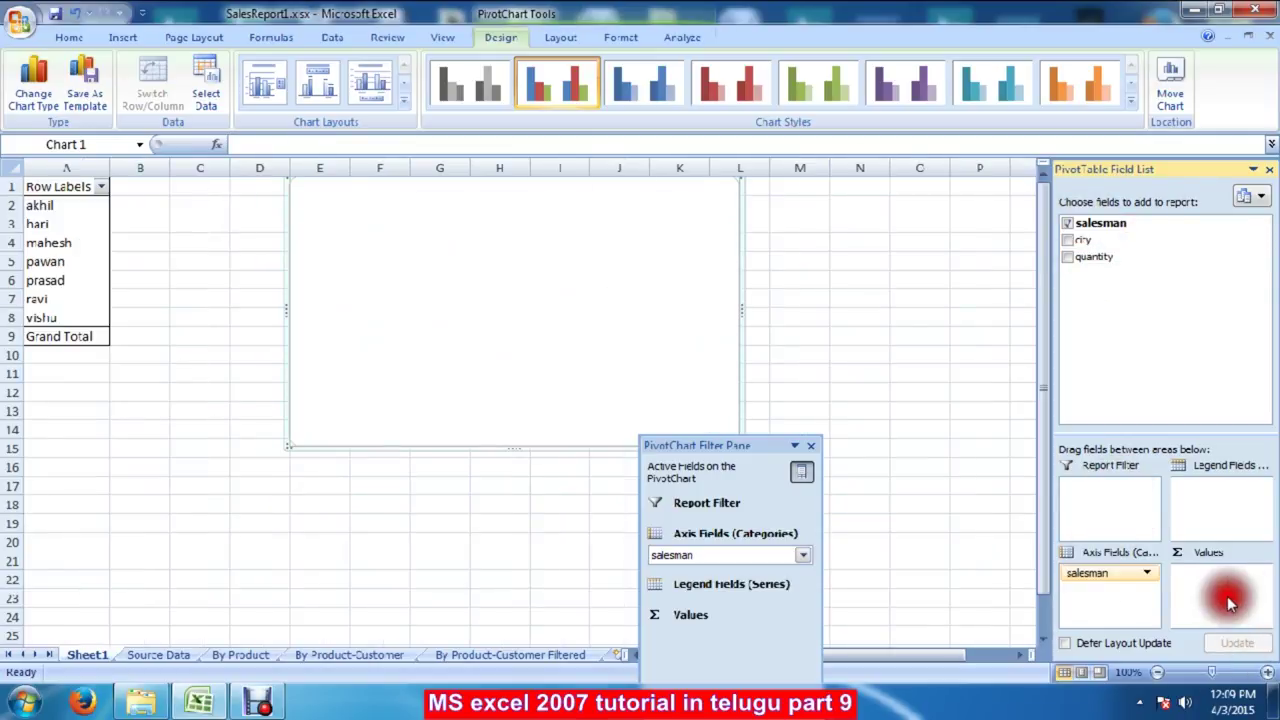
pyautogui.moveTo(1080, 258); pyautogui.dragTo(1215, 571)
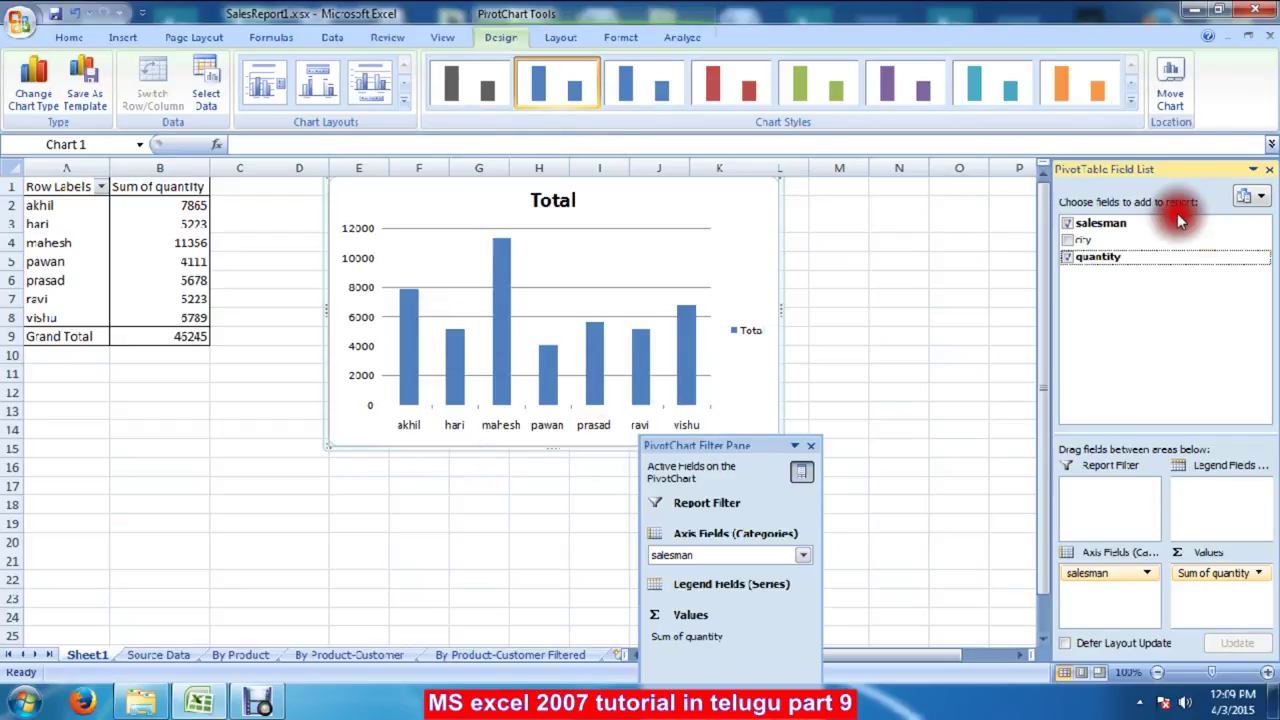
pyautogui.click(1095, 243)
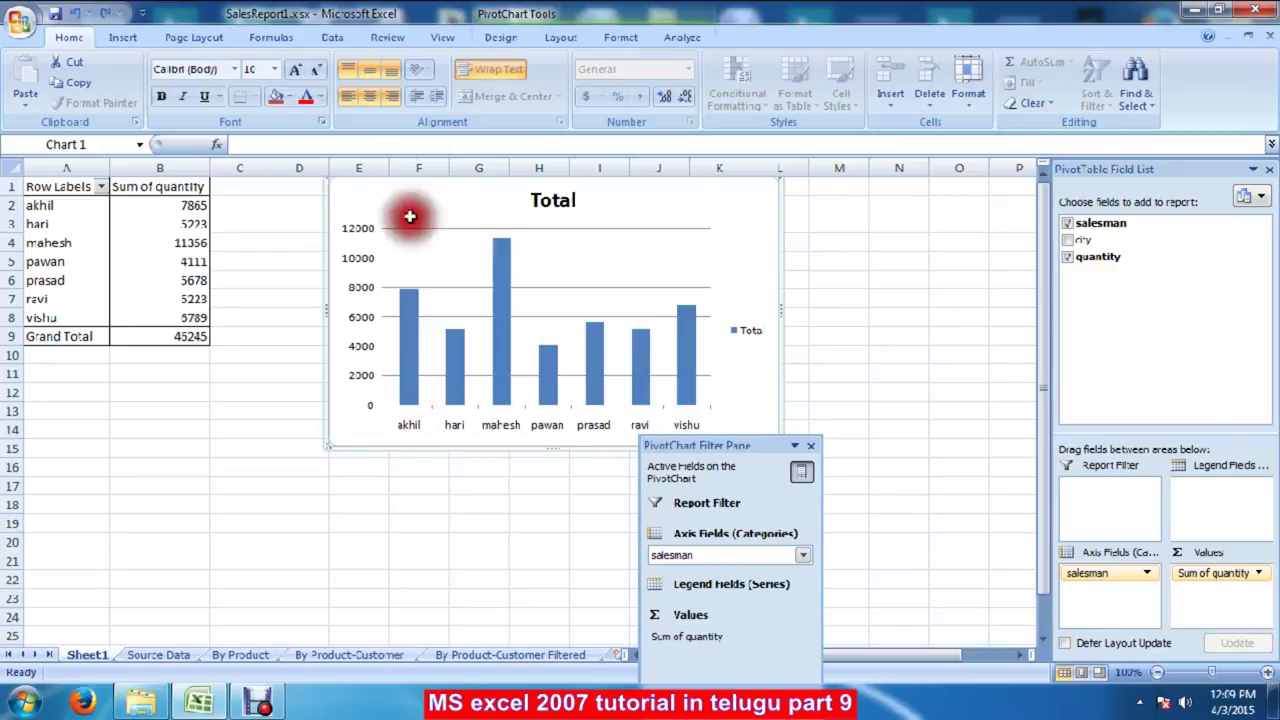
pyautogui.moveTo(1087, 223); pyautogui.dragTo(1100, 516)
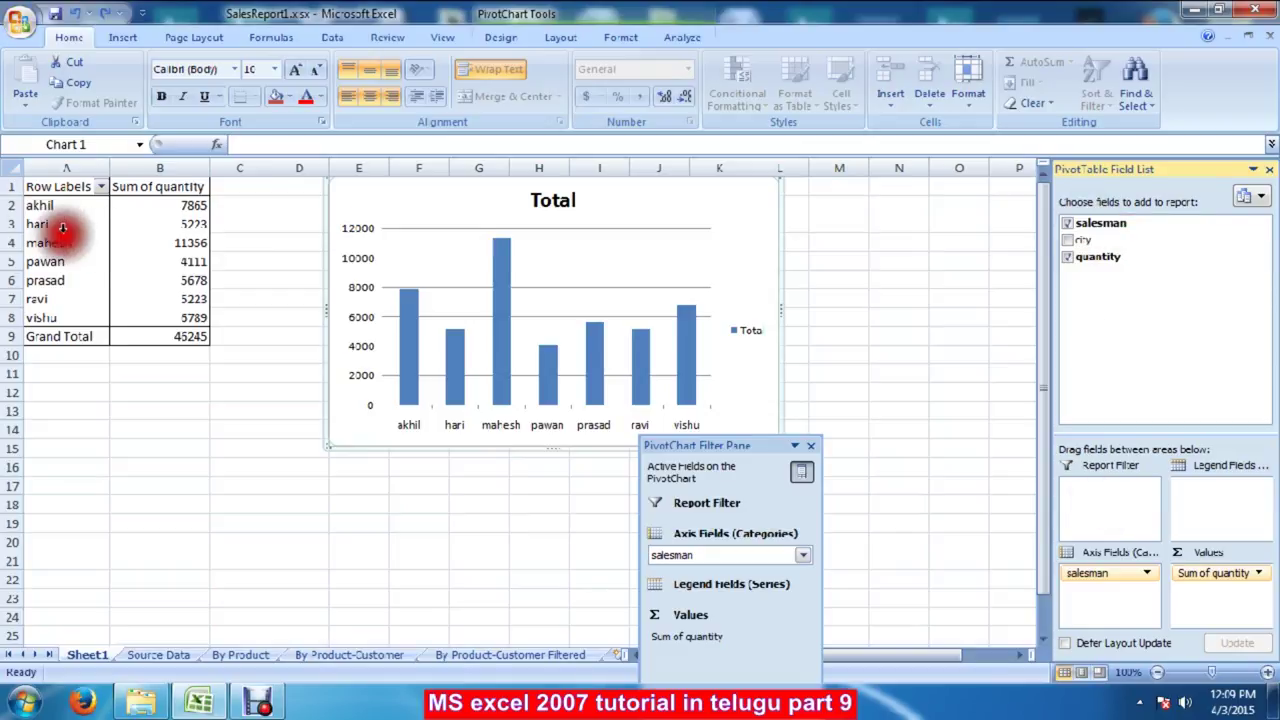